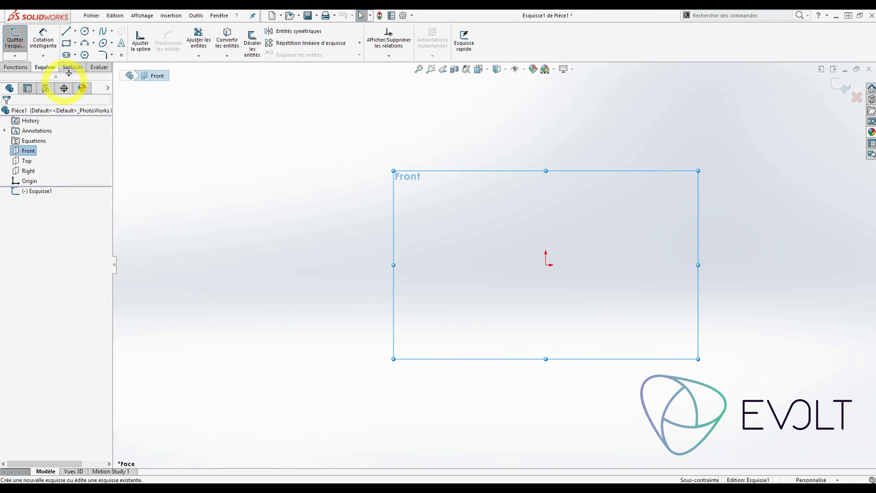
# Sketch a rectangle on the Front plane with its lower-left corner at the origin, dimensioned 50 mm wide and 40 mm high.
pyautogui.click(67, 43)
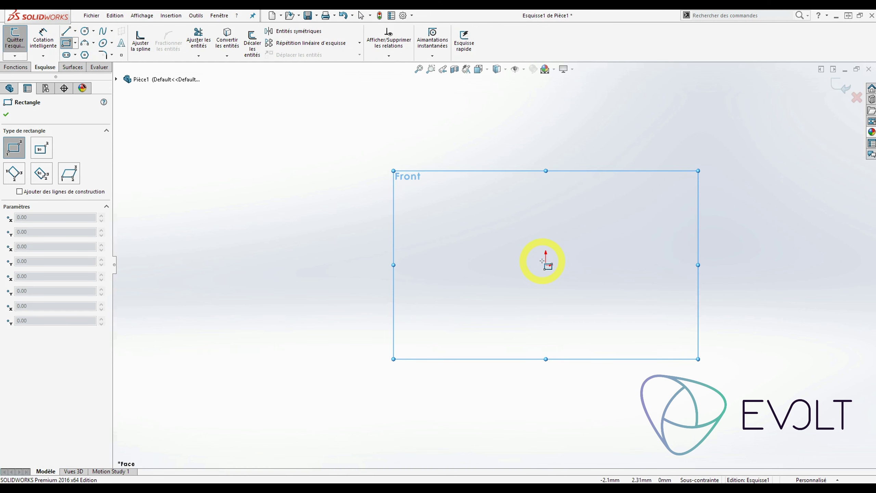
pyautogui.click(644, 178)
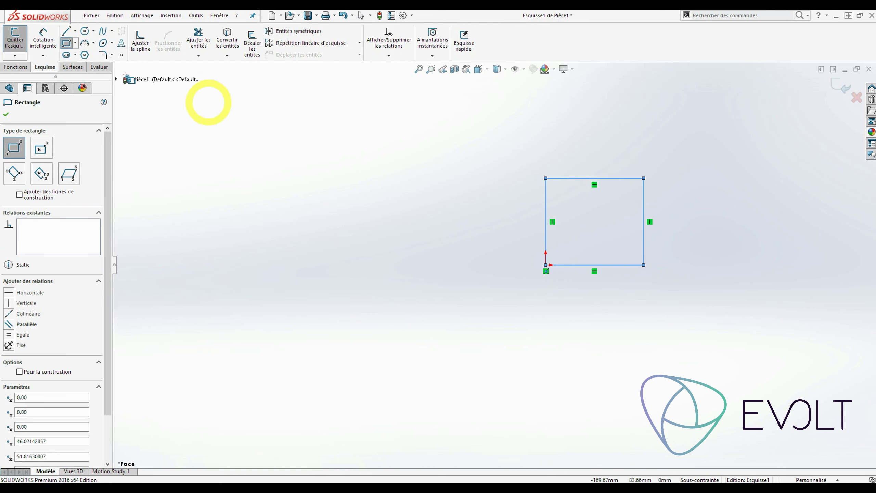
pyautogui.click(43, 38)
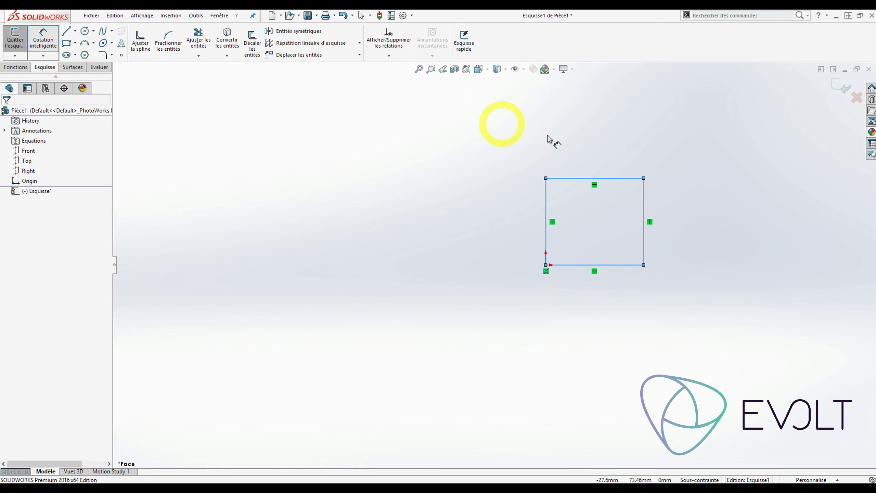
pyautogui.click(567, 178)
pyautogui.click(463, 122)
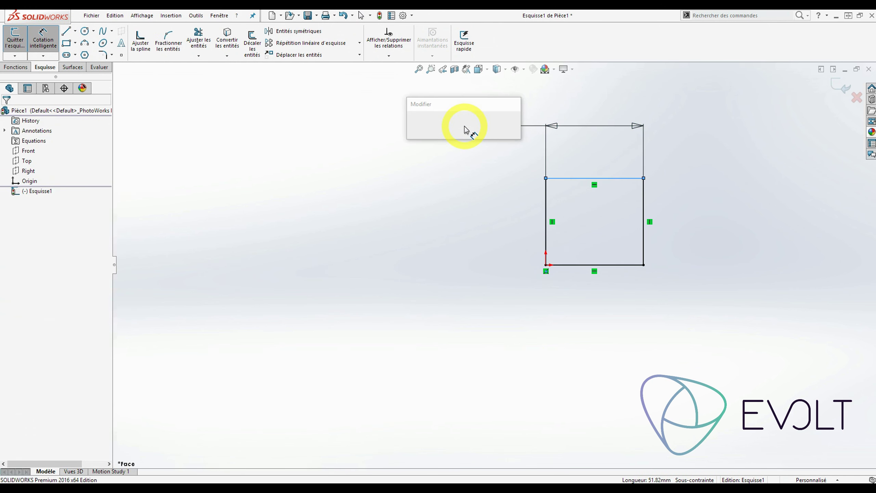
pyautogui.write('50')
pyautogui.press('Return')
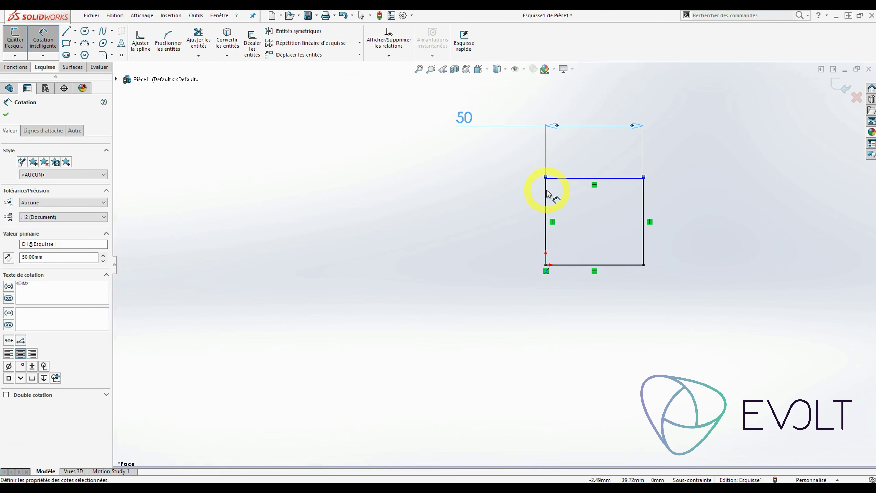
pyautogui.click(433, 305)
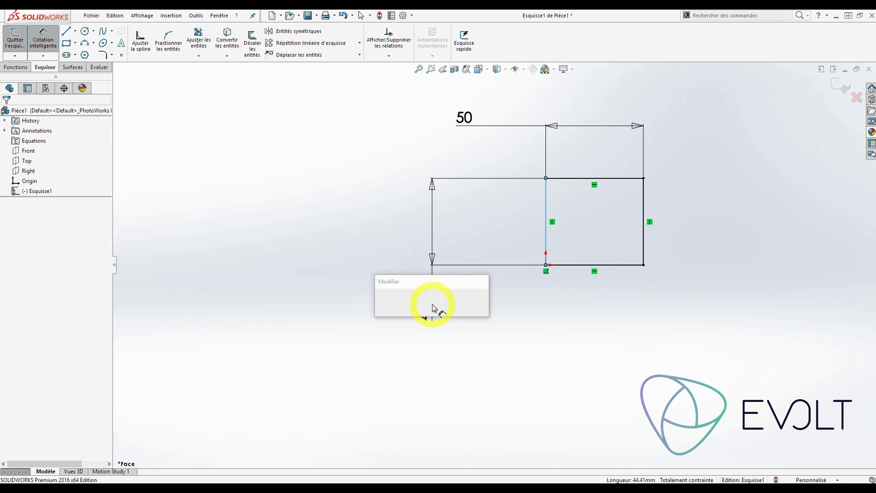
pyautogui.write('40')
pyautogui.press('Return')
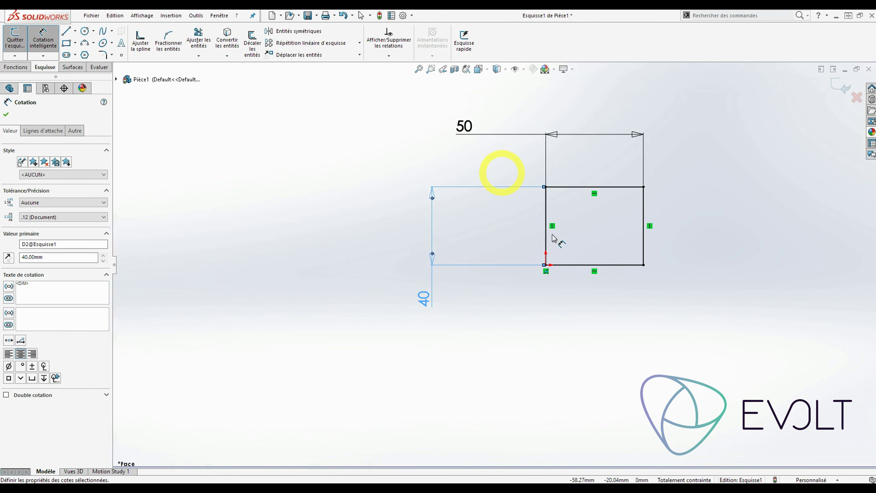
# Extrude the rectangle as a boss 100 mm deep with the mid-plane (Plan milieu) end condition.
pyautogui.click(16, 67)
pyautogui.click(19, 49)
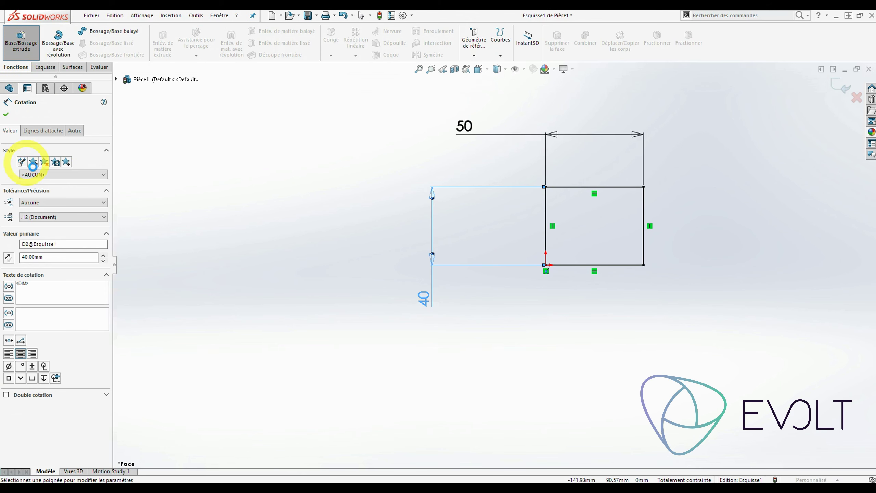
pyautogui.click(24, 170)
pyautogui.click(44, 207)
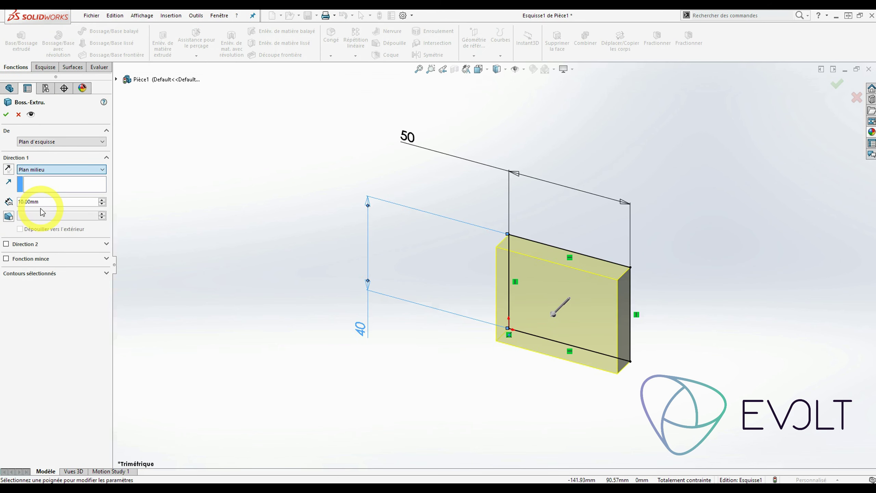
pyautogui.write('10')
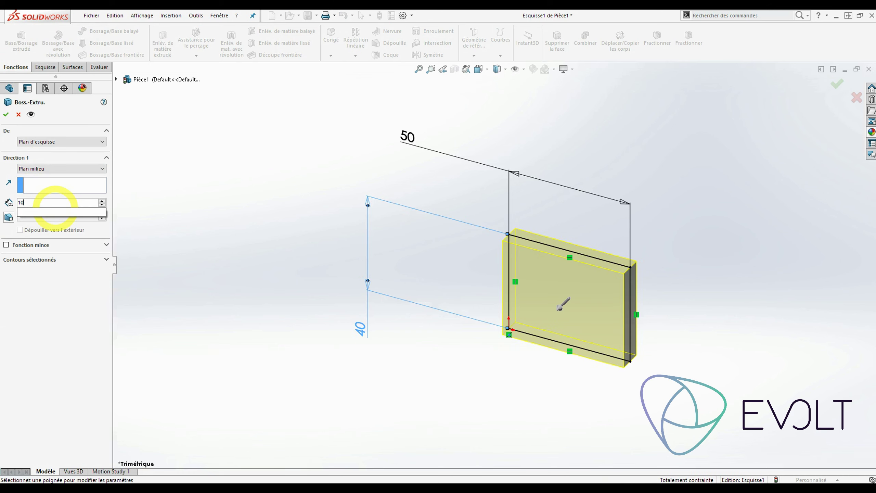
pyautogui.write('0')
pyautogui.press('Return')
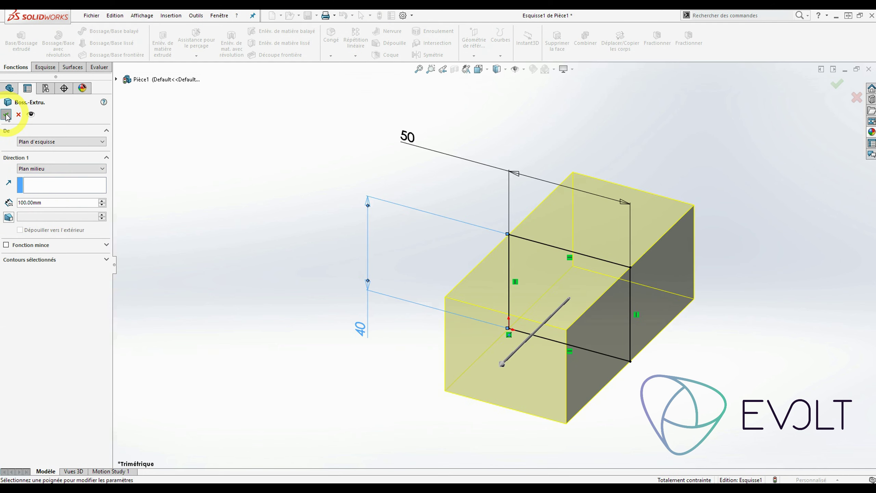
pyautogui.click(6, 114)
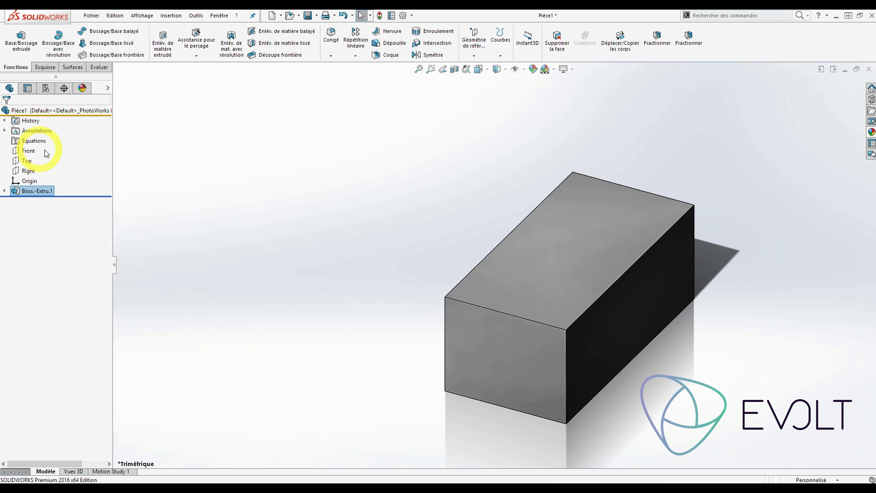
# On the Right plane, sketch an upright rectangle about 23 by 70 mm, from above the block down to its bottom edge.
pyautogui.click(30, 171)
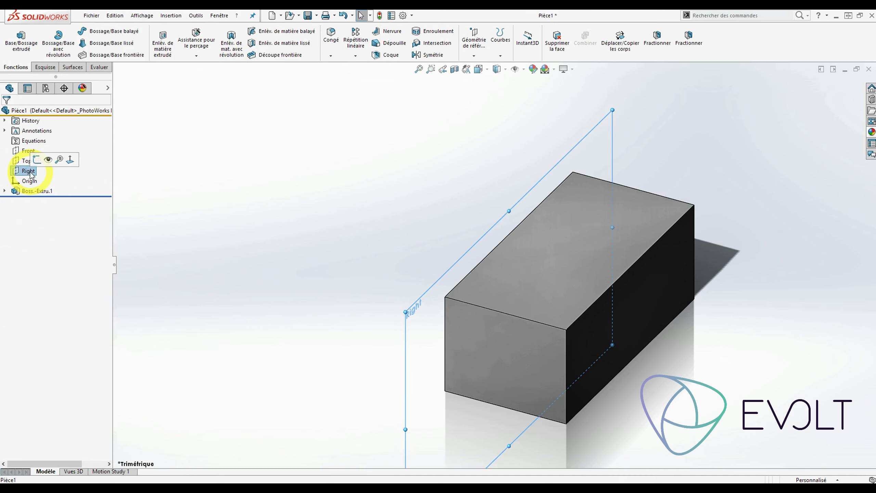
pyautogui.click(39, 162)
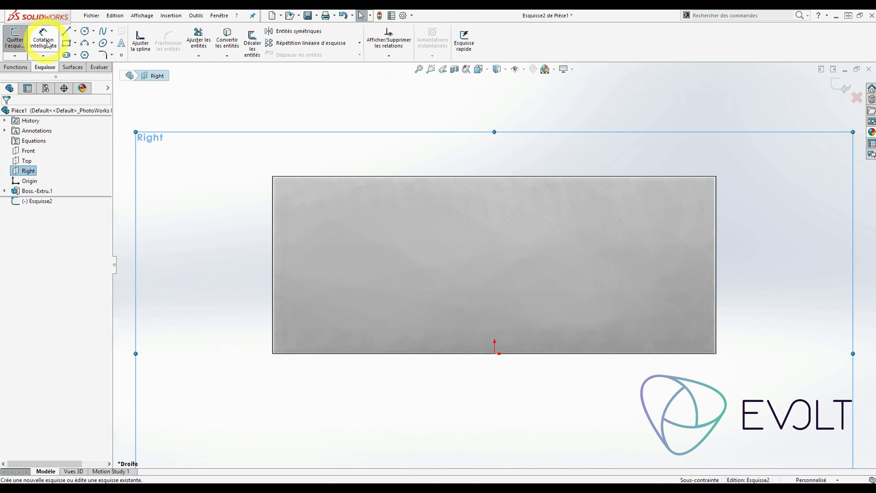
pyautogui.click(65, 44)
pyautogui.click(461, 111)
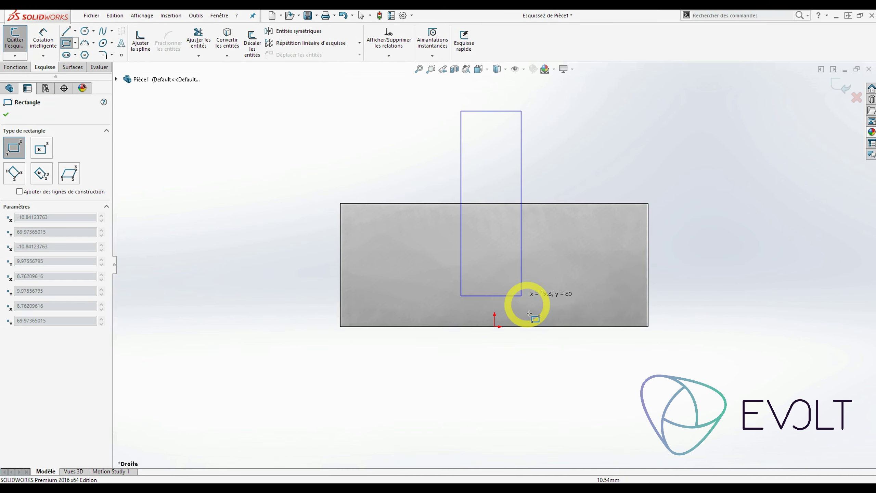
pyautogui.click(532, 326)
# Dimension the upright rectangle with a height of 70 mm and a width of 20 mm.
pyautogui.moveTo(532, 327); pyautogui.dragTo(532, 214, button='right')
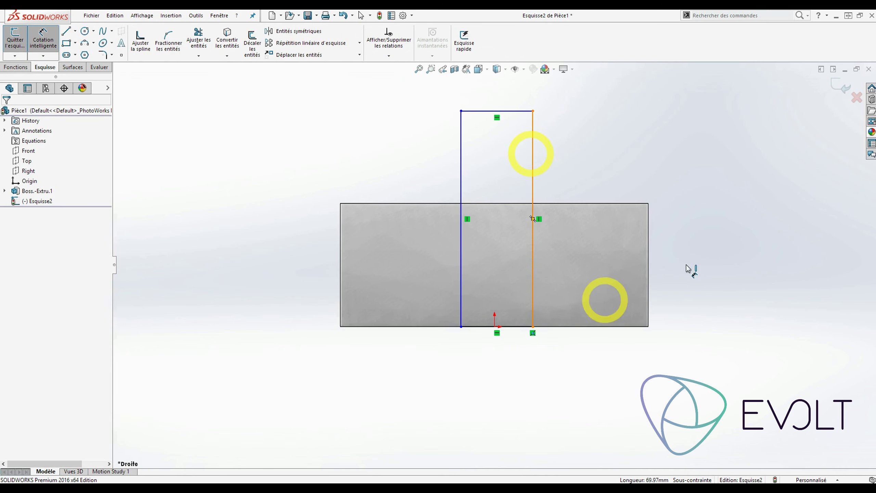
pyautogui.click(532, 218)
pyautogui.click(730, 207)
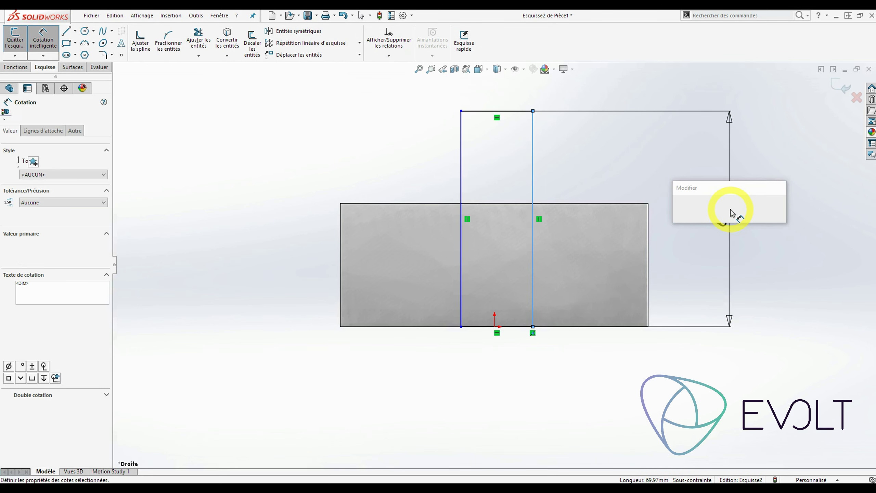
pyautogui.write('70')
pyautogui.press('Return')
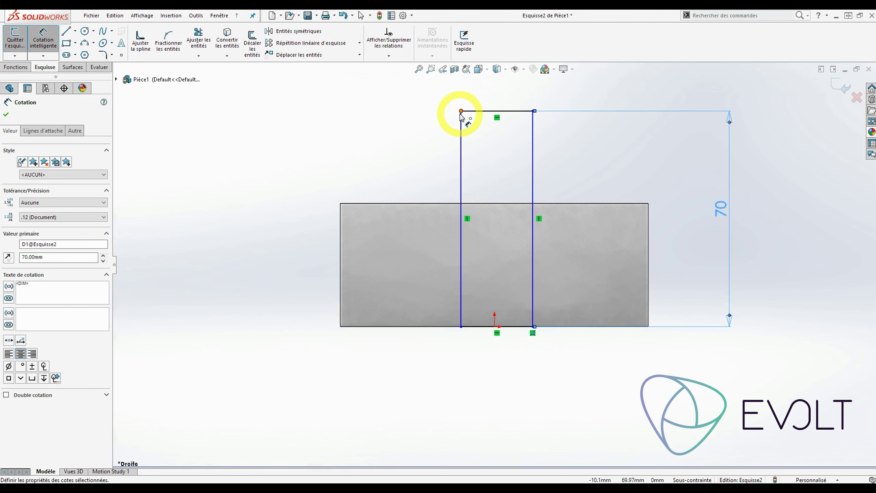
pyautogui.click(473, 122)
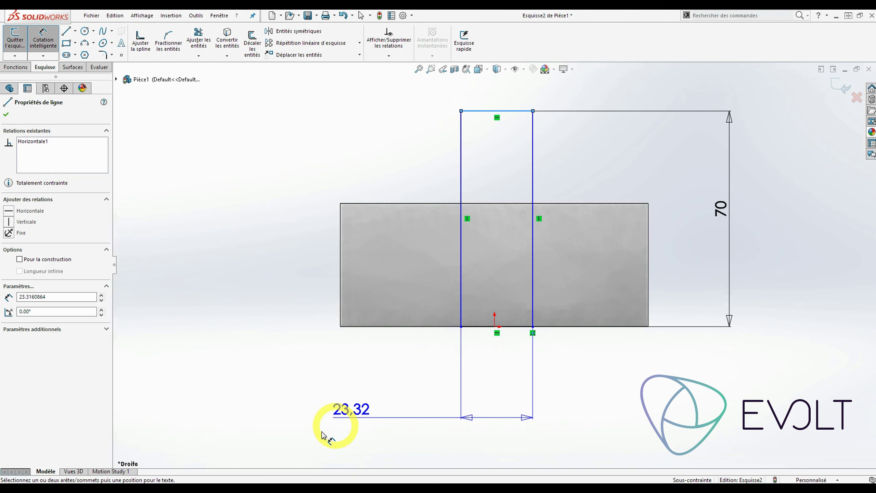
pyautogui.click(307, 423)
pyautogui.write('20')
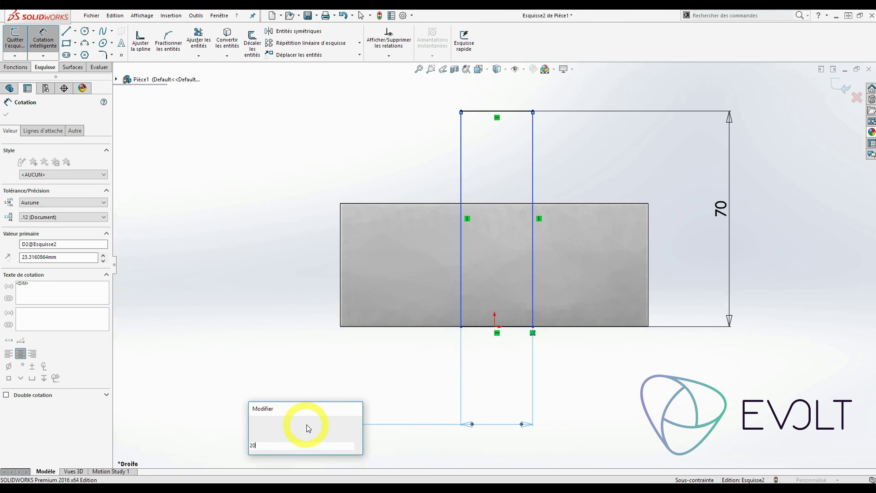
pyautogui.press('Return')
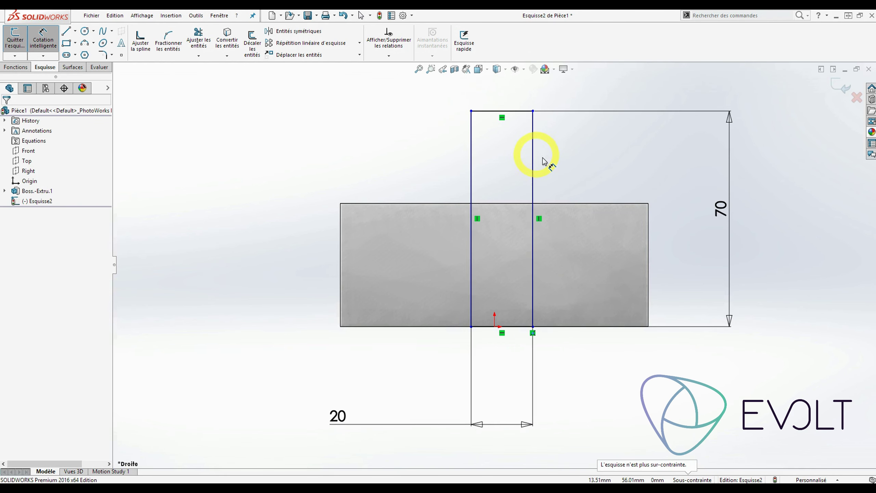
# Dimension the distance between the rectangle's right side and the block's right edge as 40 mm.
pyautogui.click(649, 230)
pyautogui.click(532, 156)
pyautogui.click(710, 394)
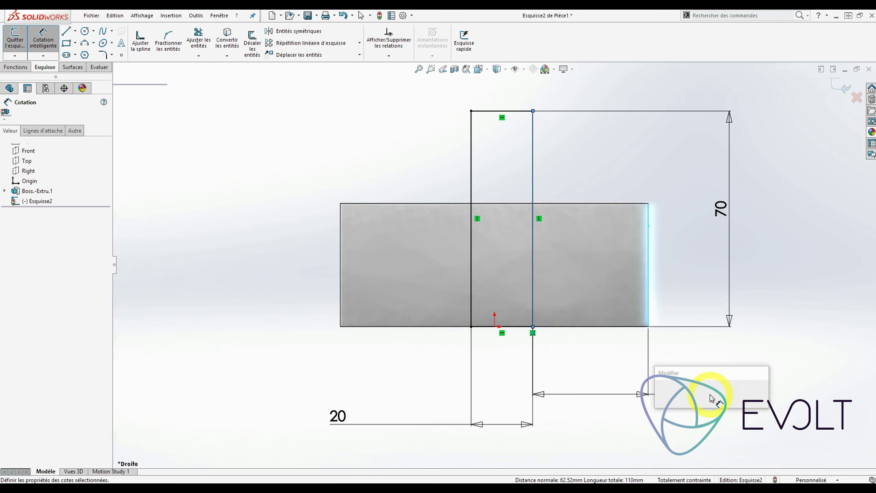
pyautogui.write('40')
pyautogui.press('Return')
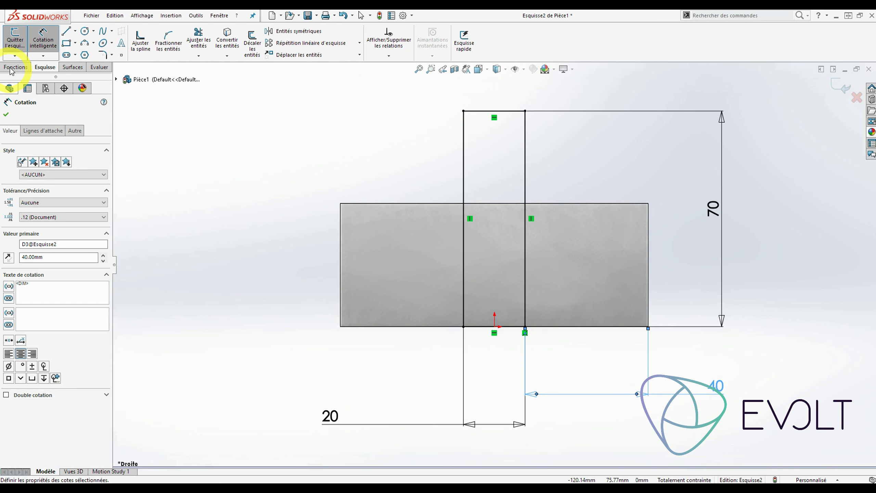
# Extrude the upright rectangle 30 mm as a blind boss (Borgne), with its result merged into the block.
pyautogui.click(15, 67)
pyautogui.click(21, 41)
pyautogui.click(522, 282)
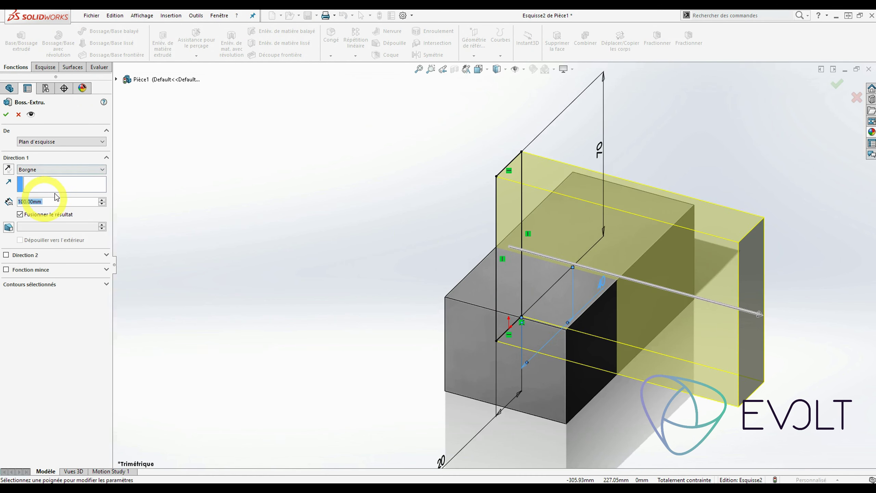
pyautogui.write('30')
pyautogui.press('Return')
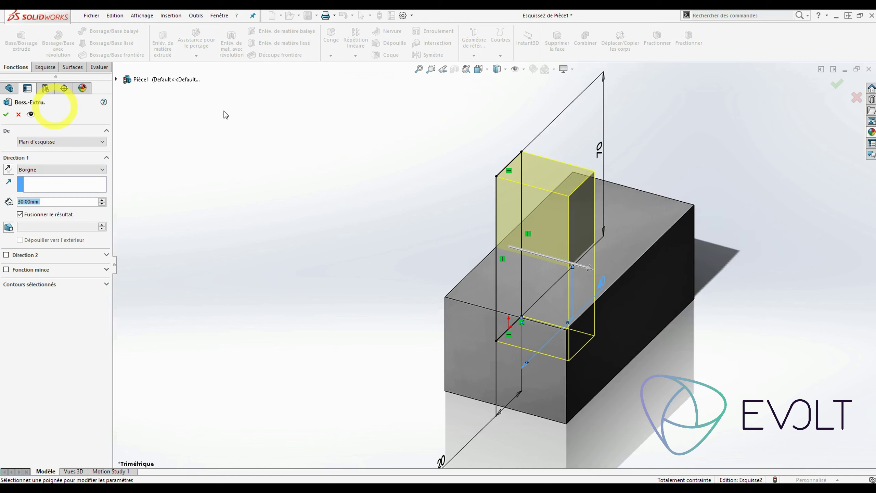
pyautogui.click(6, 115)
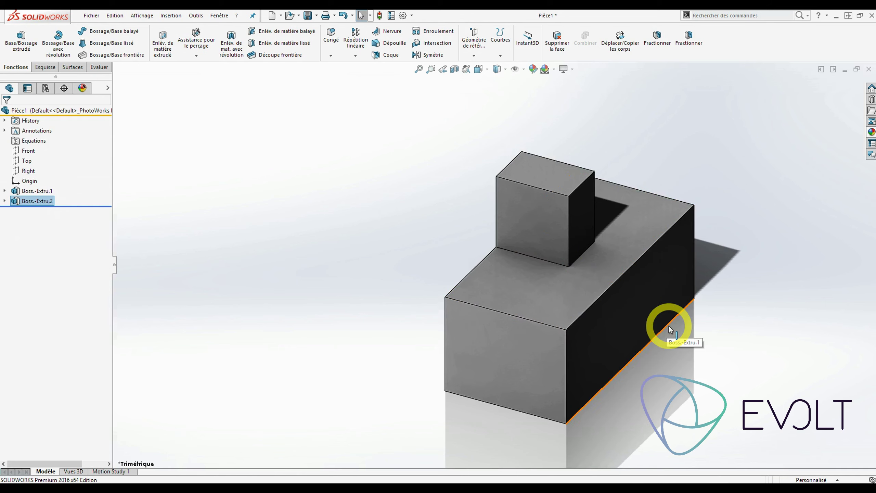
# Examine the shared side face, the underside and the edges where the small upright boss meets the block.
pyautogui.scroll(-3, 668, 325)
pyautogui.moveTo(668, 325); pyautogui.dragTo(491, 207, button='middle')
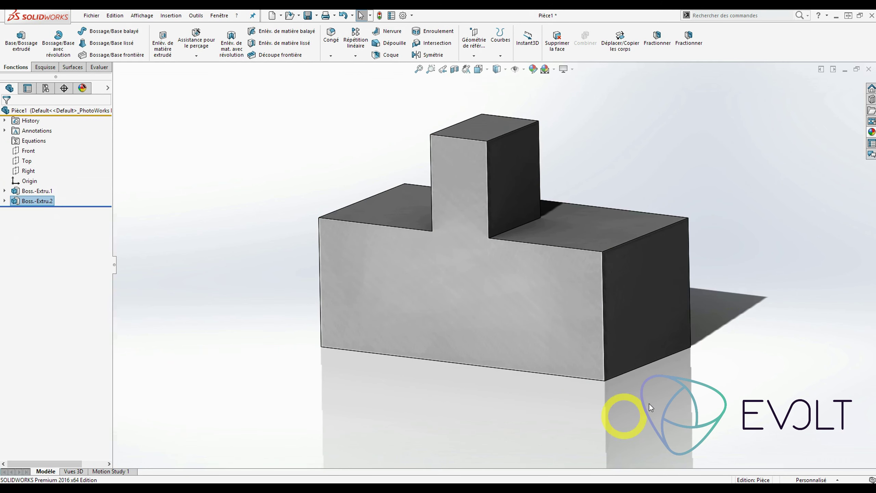
pyautogui.click(464, 291)
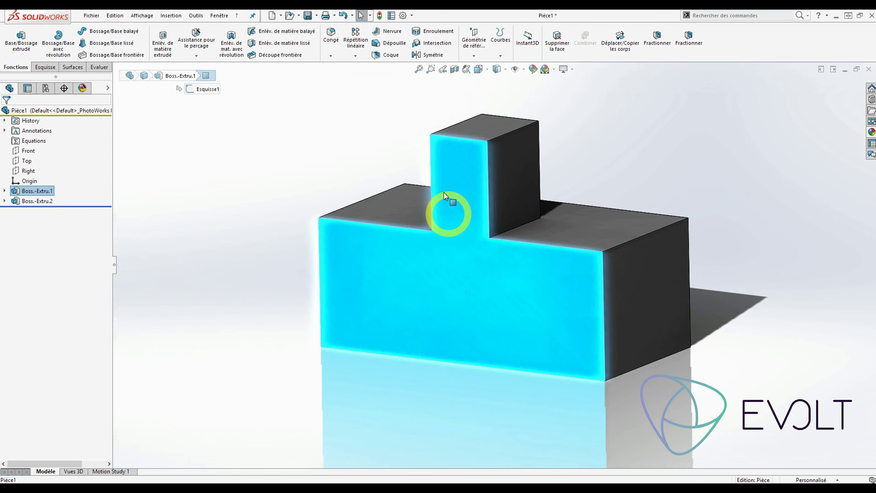
pyautogui.moveTo(530, 273); pyautogui.dragTo(527, 304, button='middle')
pyautogui.click(480, 287)
pyautogui.moveTo(499, 266); pyautogui.dragTo(467, 331, button='middle')
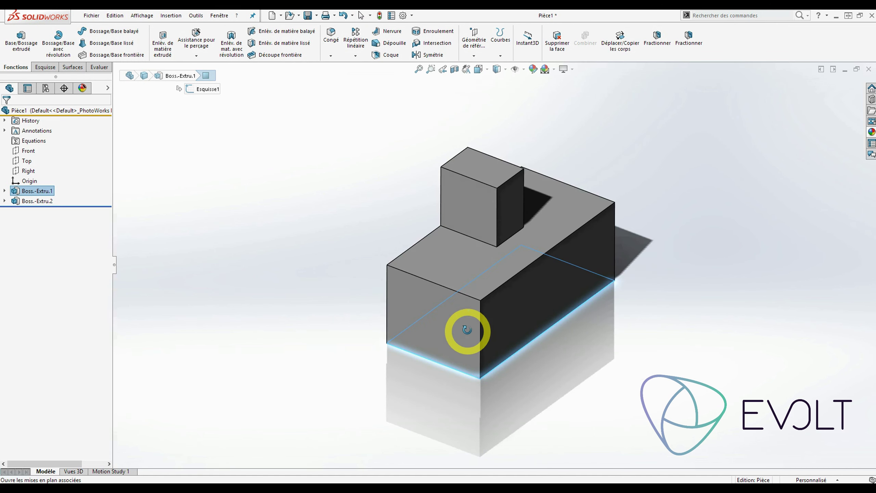
pyautogui.scroll(-3, 483, 179)
pyautogui.click(434, 372)
pyautogui.click(439, 289)
pyautogui.click(437, 352)
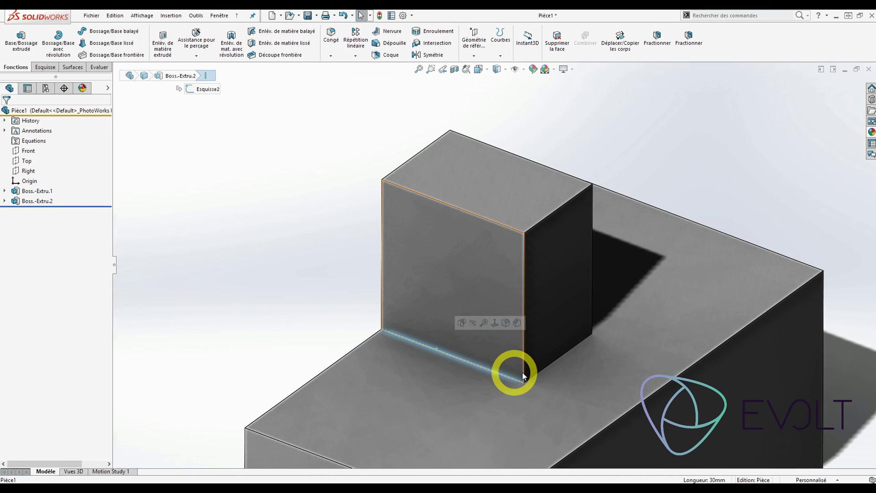
pyautogui.click(545, 369)
pyautogui.moveTo(545, 369); pyautogui.dragTo(452, 319, button='middle')
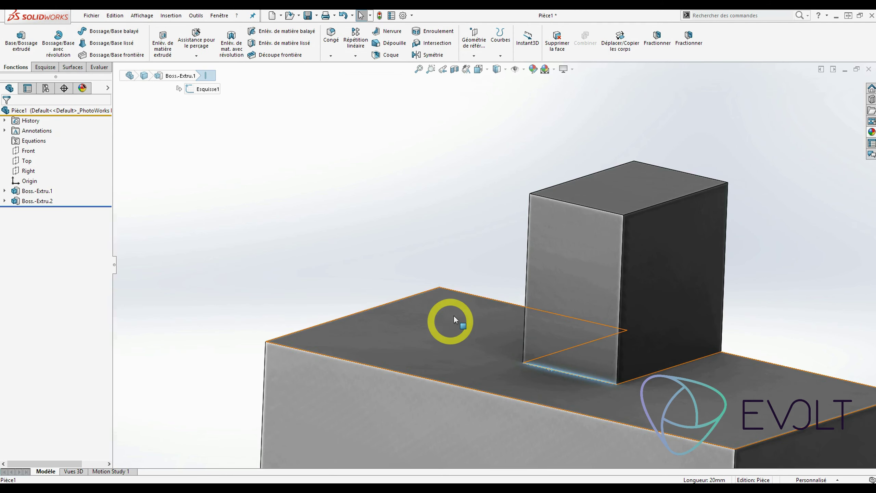
# Create a section view parallel to the upright boss's end face, with the cutting plane offset -10 mm.
pyautogui.scroll(3, 530, 325)
pyautogui.click(594, 287)
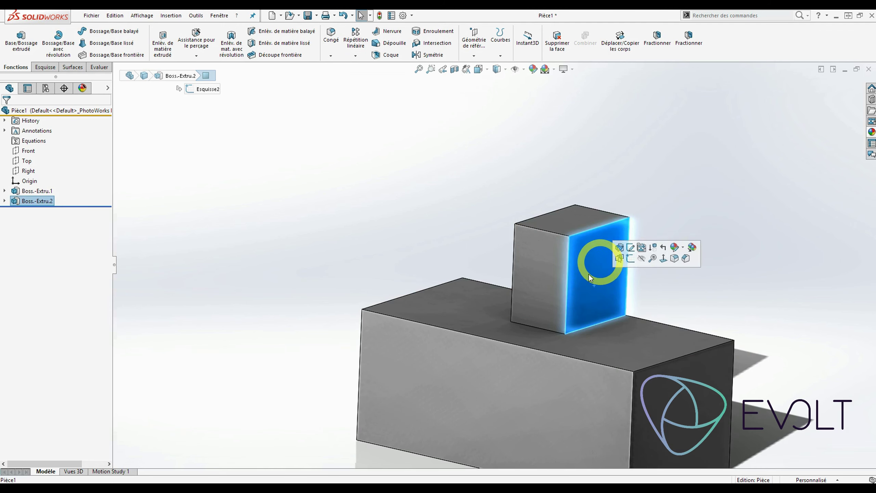
pyautogui.click(455, 70)
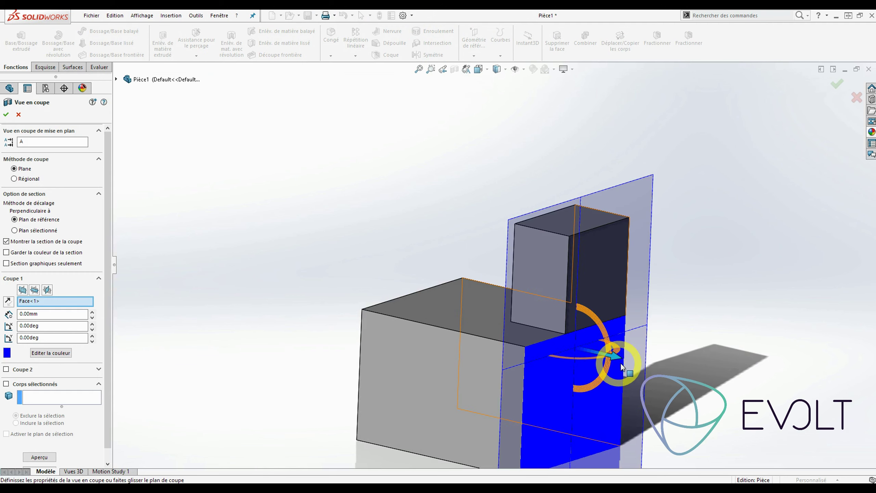
pyautogui.moveTo(614, 355); pyautogui.dragTo(583, 356)
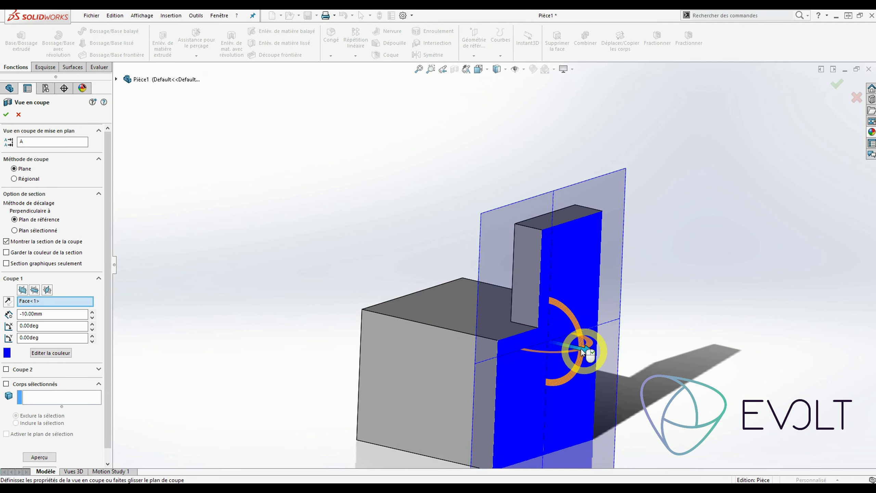
pyautogui.click(6, 114)
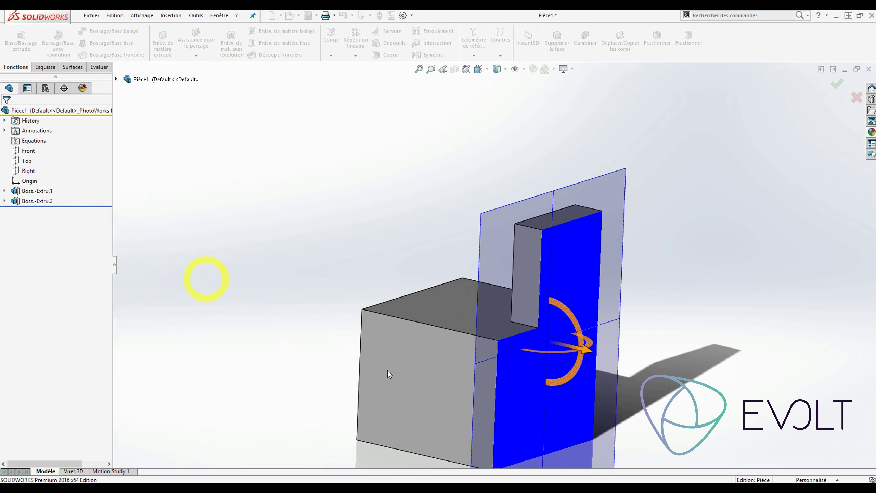
# Examine the cut face where the upright boss joins the block, and turn off the section view.
pyautogui.scroll(-3, 552, 390)
pyautogui.moveTo(548, 359); pyautogui.dragTo(503, 337, button='middle')
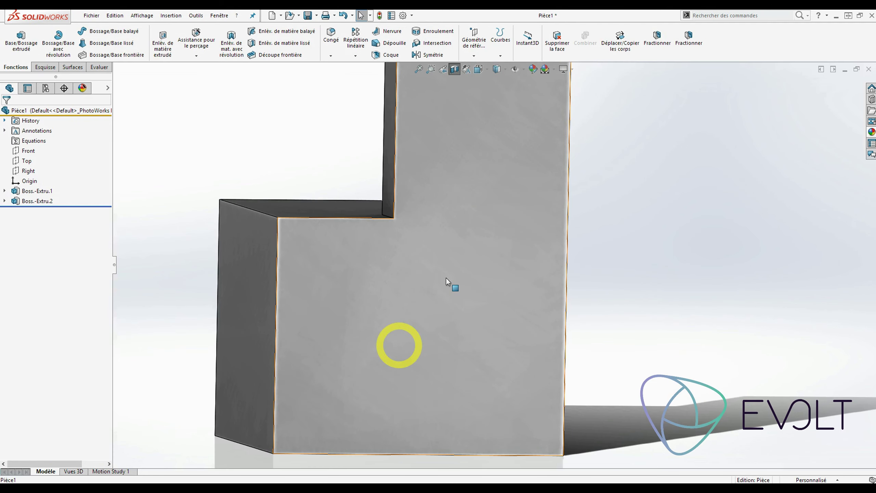
pyautogui.scroll(4, 509, 187)
pyautogui.moveTo(401, 250); pyautogui.dragTo(456, 287, button='middle')
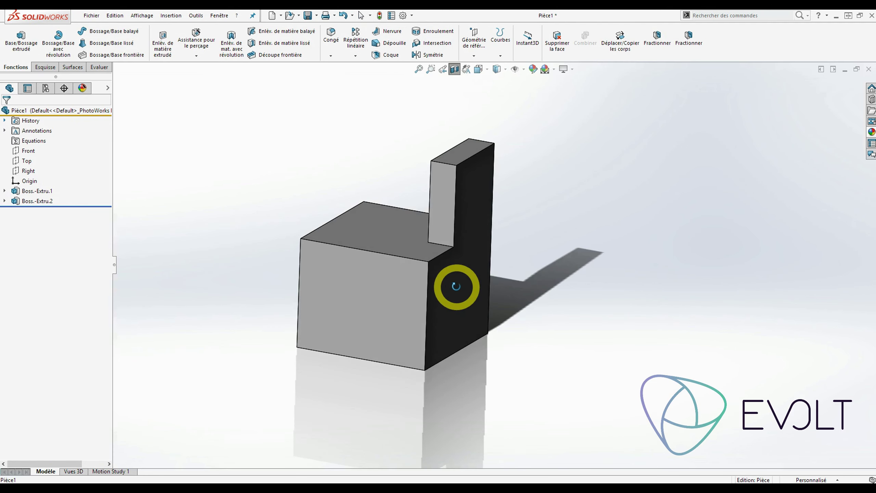
pyautogui.click(454, 69)
pyautogui.moveTo(436, 258)
pyautogui.mouseDown(button='middle')
pyautogui.moveTo(427, 261)
pyautogui.moveTo(437, 264)
pyautogui.mouseUp(button='middle')
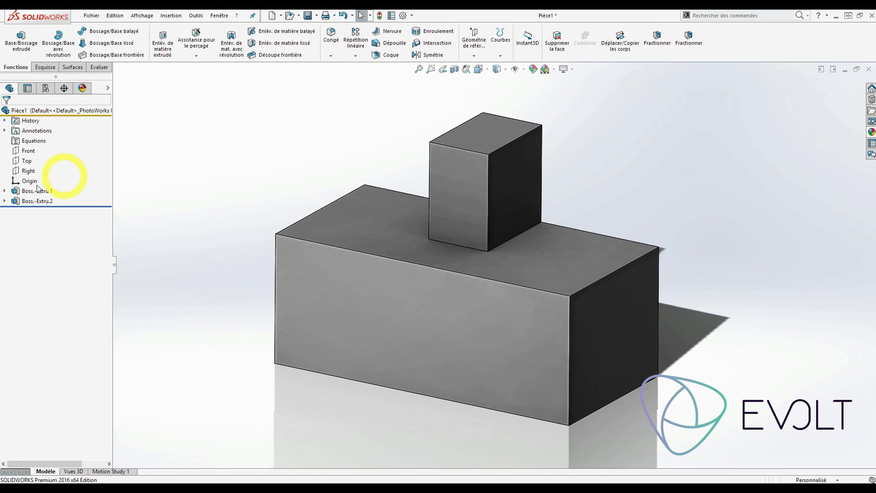
# Edit the upright boss extrusion so that its result is not merged (Fusionner le résultat) with the block.
pyautogui.click(40, 202)
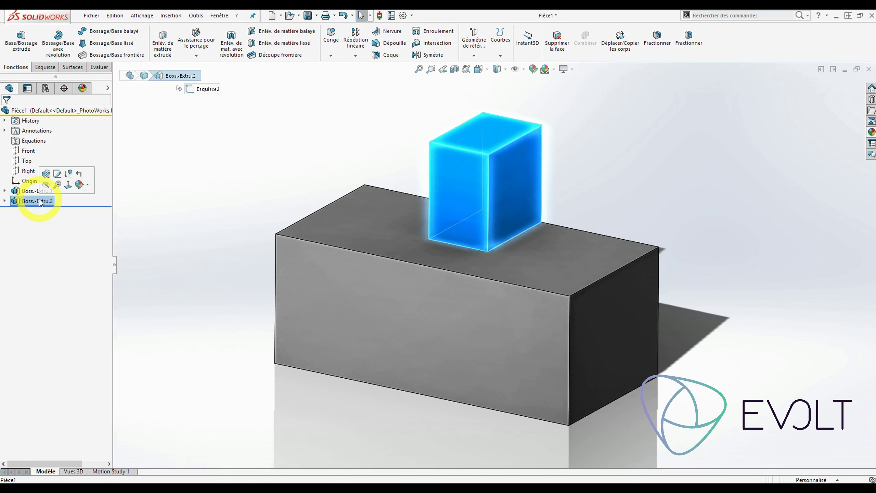
pyautogui.click(57, 173)
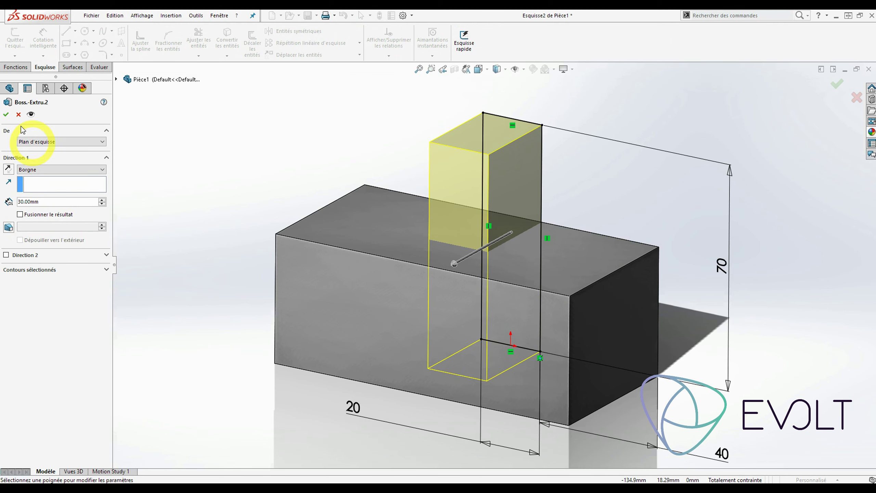
pyautogui.click(6, 115)
# Examine the junction, front face and underside where the unmerged upright body overlaps the block.
pyautogui.scroll(-5, 540, 249)
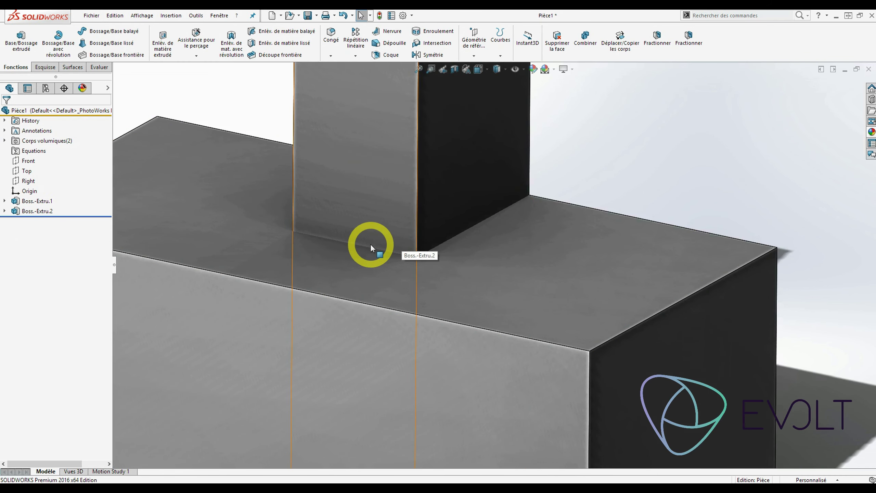
pyautogui.click(362, 171)
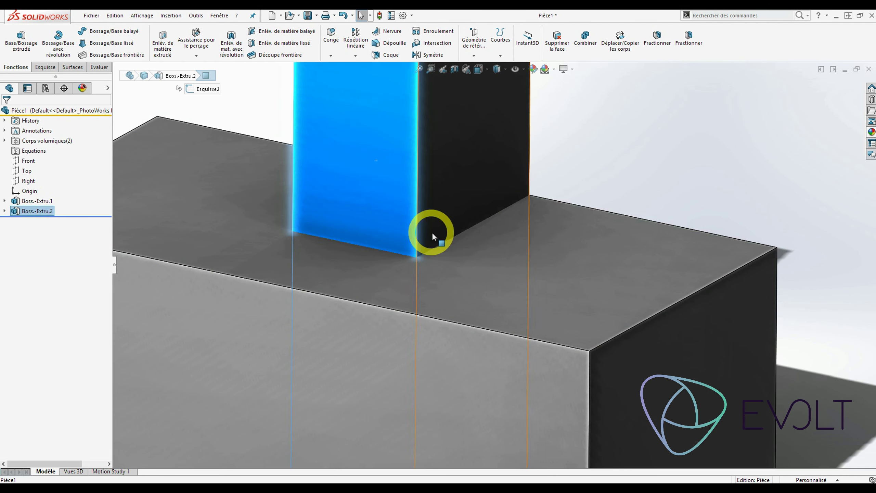
pyautogui.scroll(5, 431, 233)
pyautogui.moveTo(427, 177); pyautogui.dragTo(541, 260, button='middle')
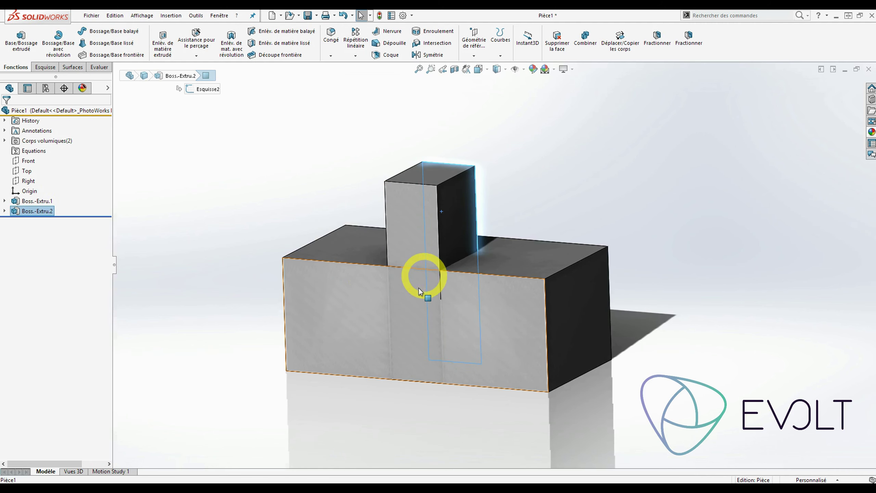
pyautogui.moveTo(489, 318); pyautogui.dragTo(432, 314, button='middle')
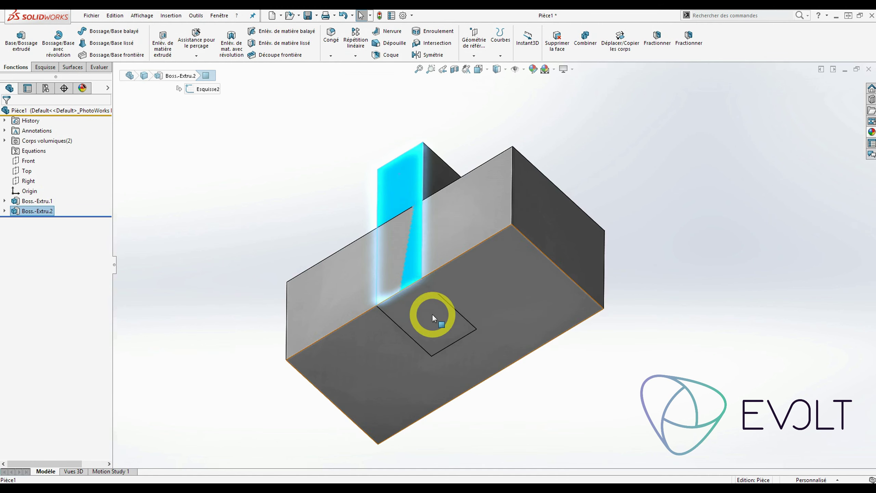
pyautogui.click(503, 303)
pyautogui.moveTo(419, 214); pyautogui.dragTo(419, 388, button='middle')
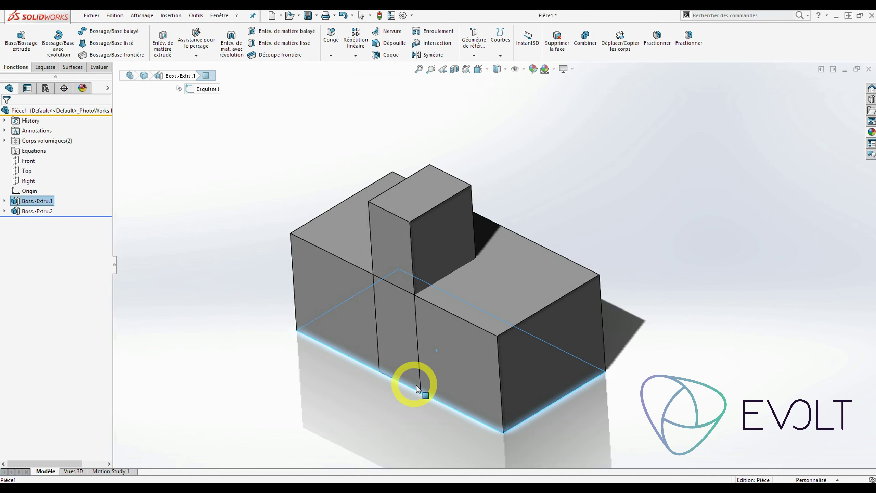
# Create a section view parallel to the upright body's side face, with the cutting plane offset -15 mm.
pyautogui.click(447, 230)
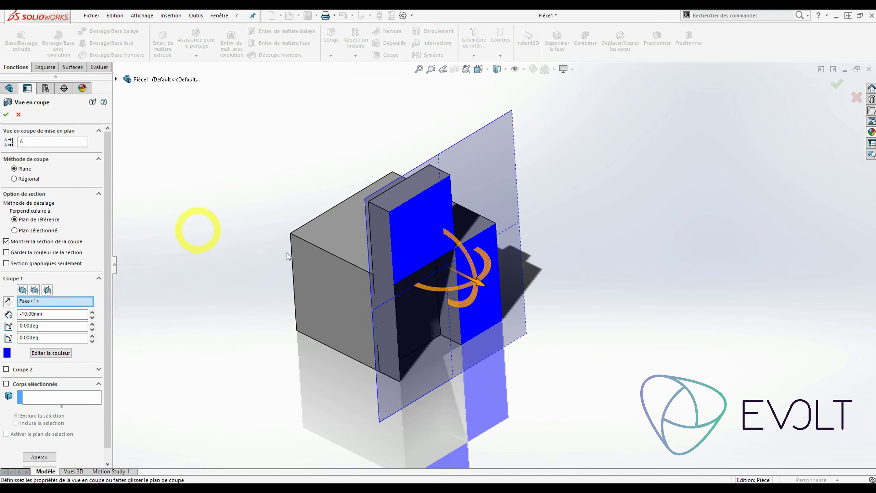
pyautogui.moveTo(477, 282); pyautogui.dragTo(466, 277)
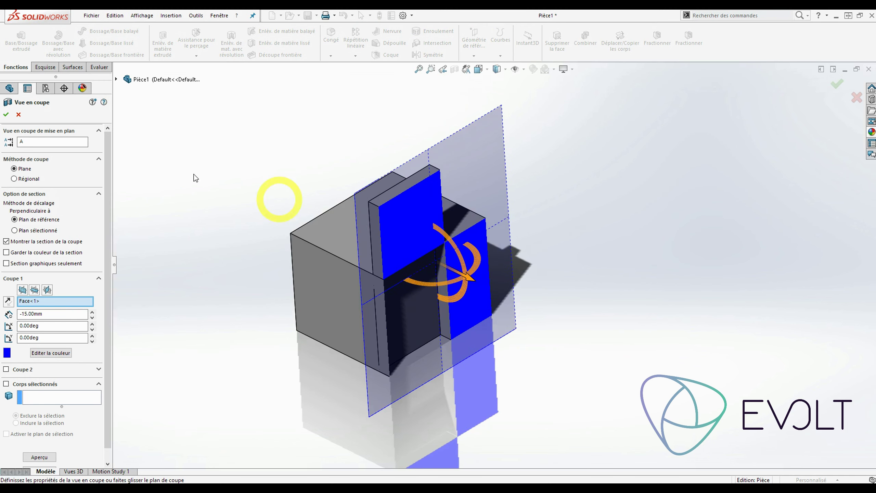
pyautogui.click(6, 115)
# Examine the boundaries between the two bodies in the cut, and return to the unsectioned view.
pyautogui.moveTo(450, 307); pyautogui.dragTo(437, 291, button='middle')
pyautogui.scroll(-3, 437, 291)
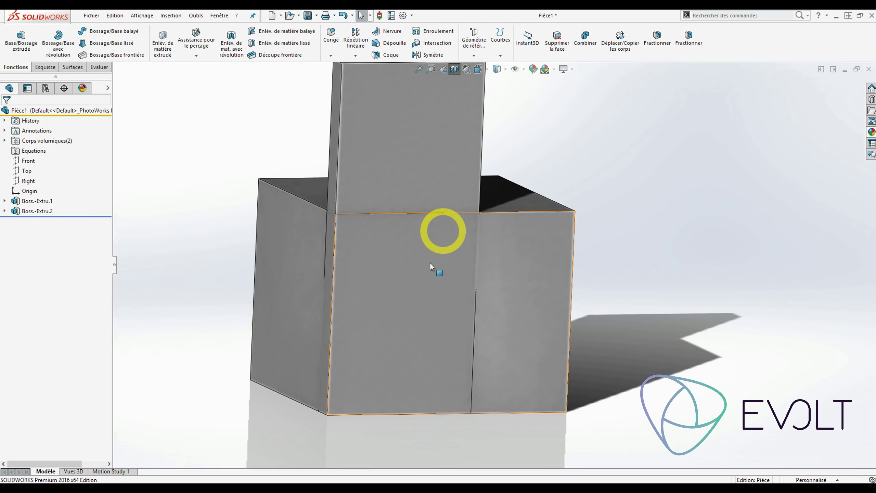
pyautogui.moveTo(425, 321); pyautogui.dragTo(417, 164, button='middle')
pyautogui.click(457, 67)
pyautogui.scroll(2, 467, 200)
pyautogui.moveTo(467, 201); pyautogui.dragTo(482, 225, button='middle')
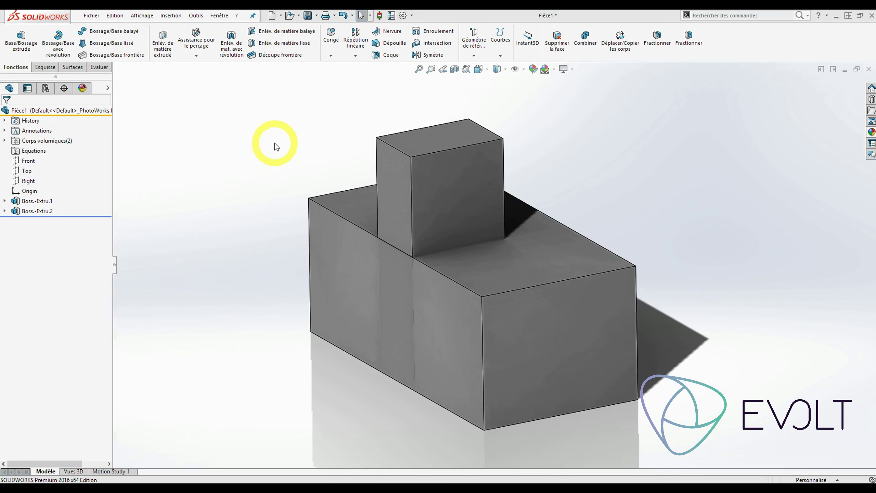
# List the part's solid bodies (Corps volumiques) and highlight the block and the upright body individually.
pyautogui.click(448, 188)
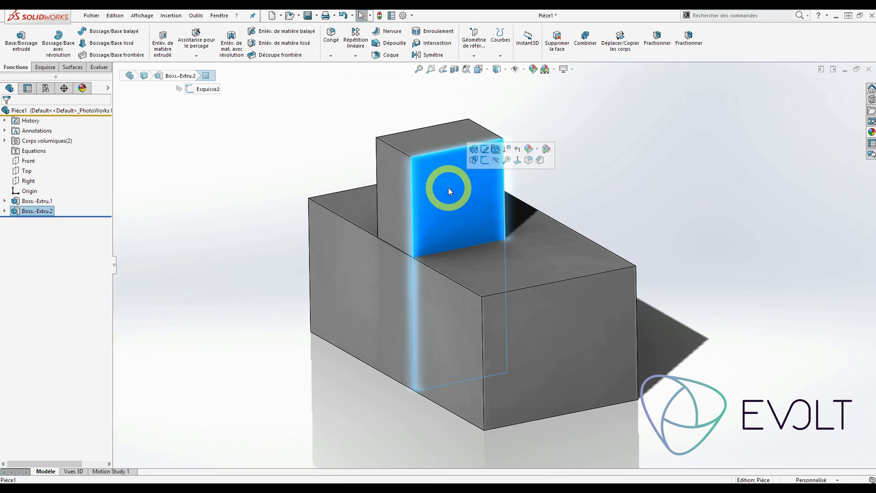
pyautogui.click(298, 165)
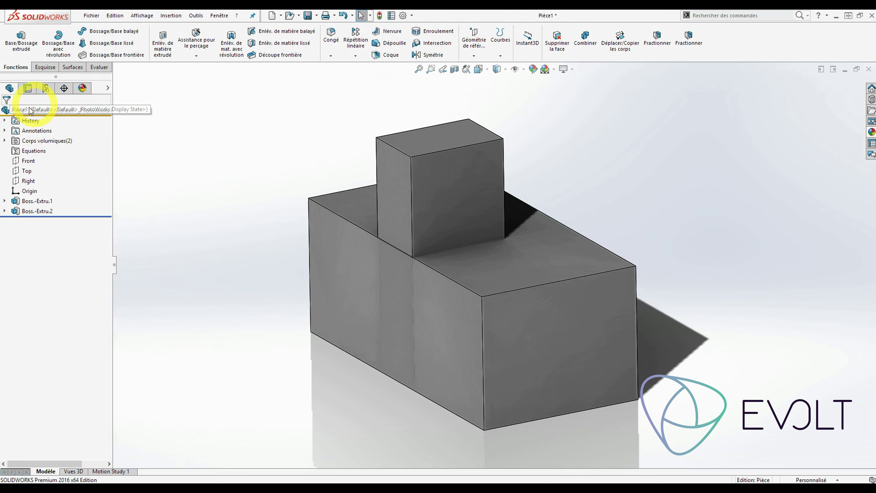
pyautogui.click(4, 141)
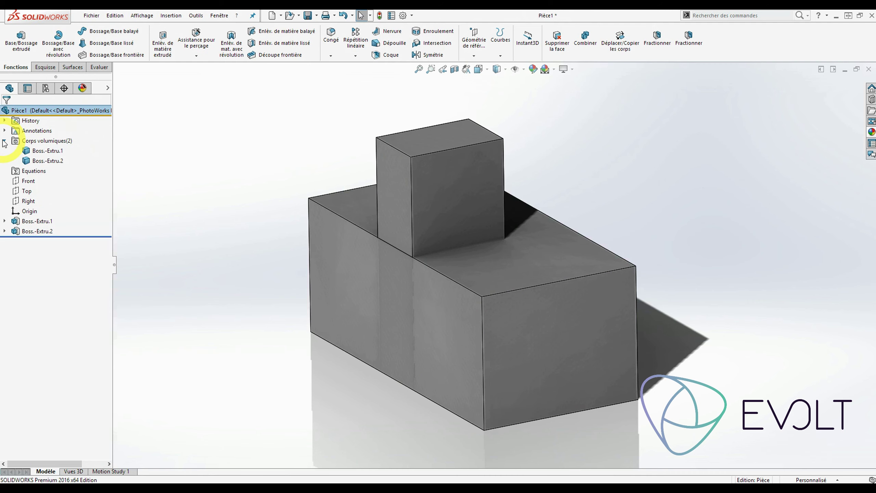
pyautogui.click(48, 151)
pyautogui.click(46, 161)
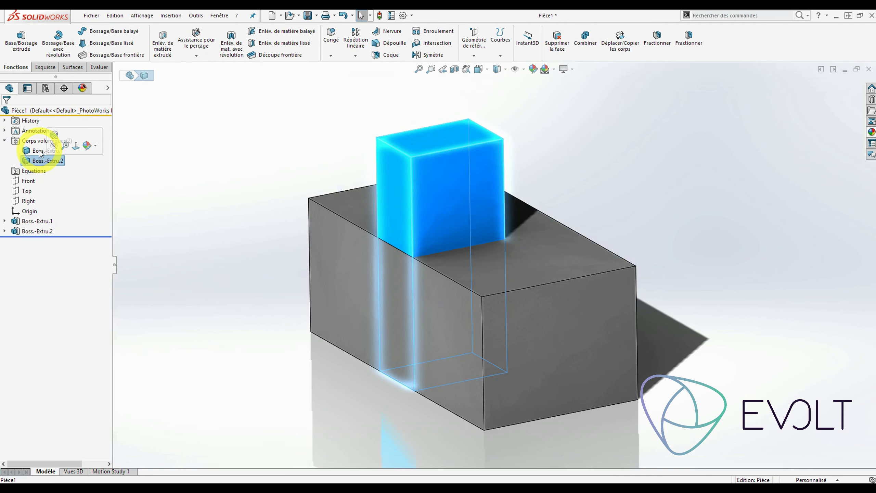
# Hide the block's body to view the upright body alone, and show the block again.
pyautogui.click(41, 152)
pyautogui.click(47, 136)
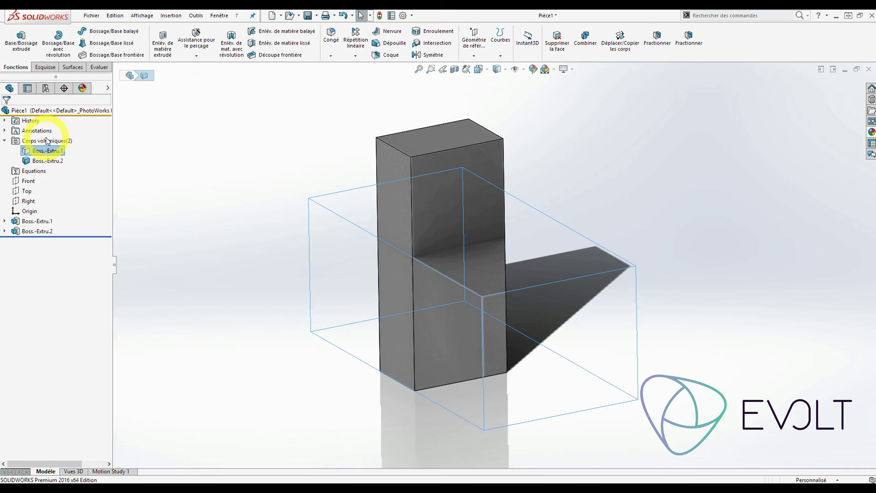
pyautogui.rightClick(47, 148)
pyautogui.click(47, 136)
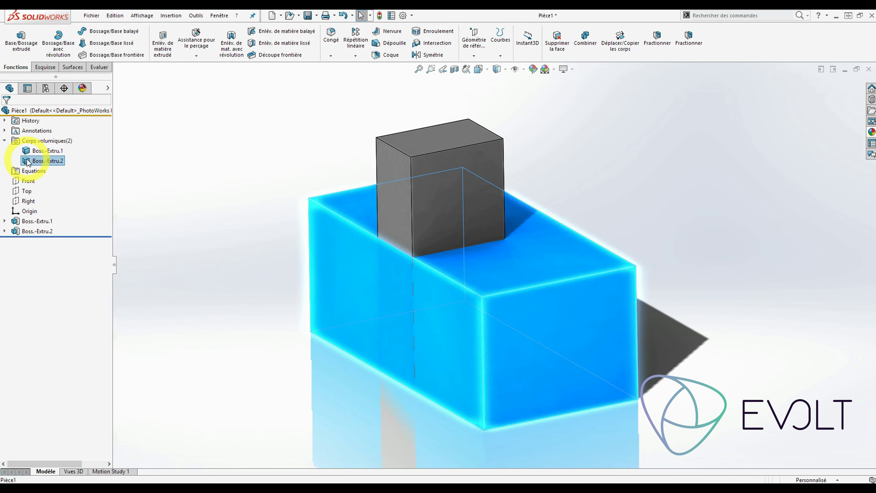
# Set up inserting the solid body Boss.-Extru.2 into a new part, with it as the only body to transfer.
pyautogui.rightClick(28, 161)
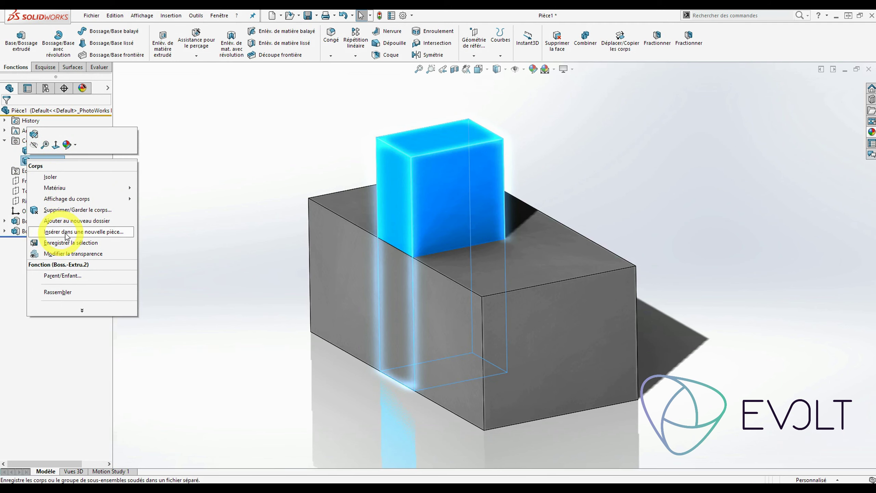
pyautogui.click(100, 232)
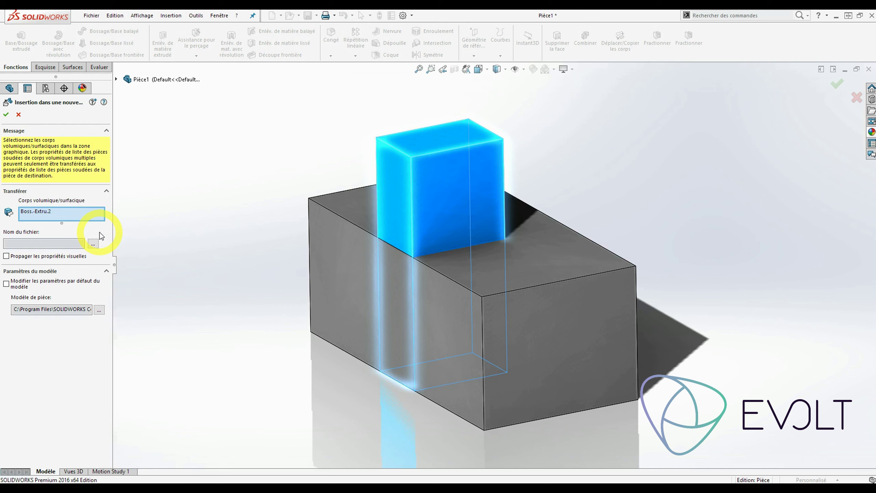
pyautogui.click(367, 264)
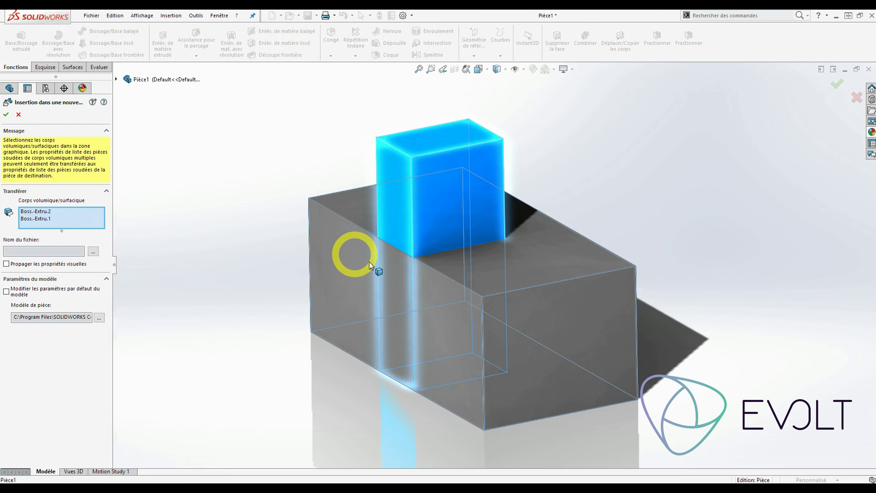
pyautogui.click(337, 260)
pyautogui.click(412, 198)
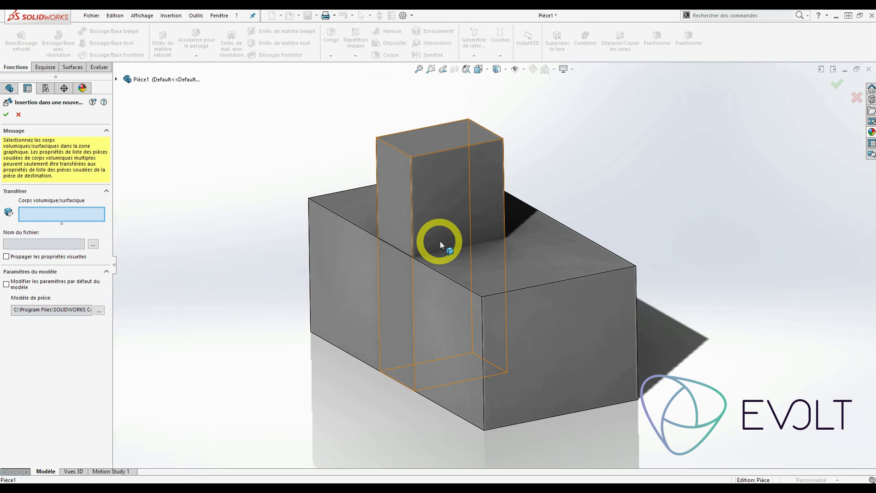
pyautogui.click(460, 201)
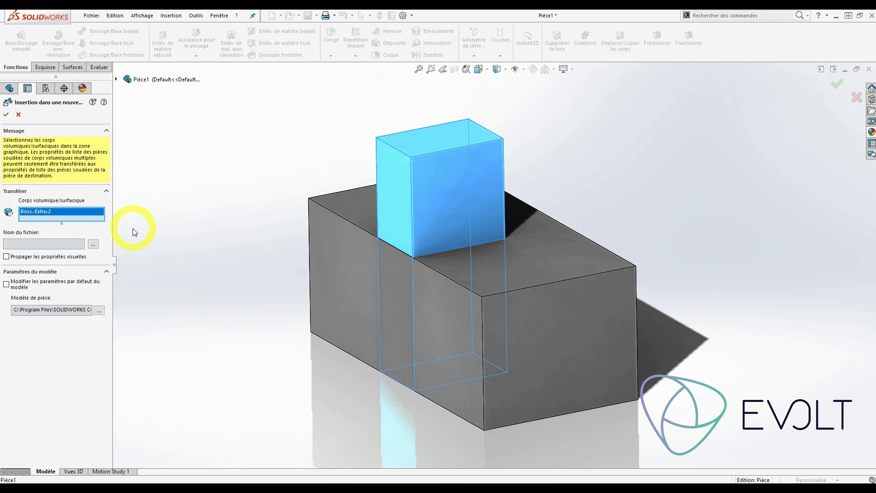
# Save the transferred body as a new part file named cube in the folder Pièces à corps multiples.
pyautogui.click(93, 244)
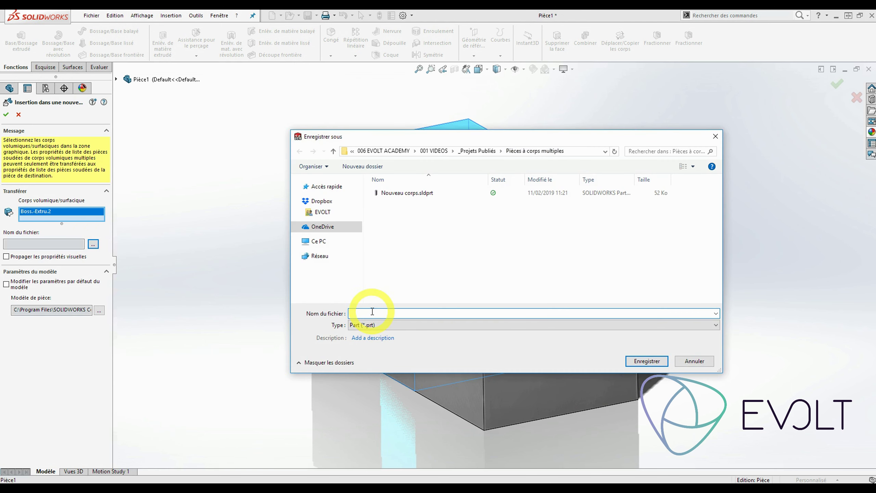
pyautogui.write('cube')
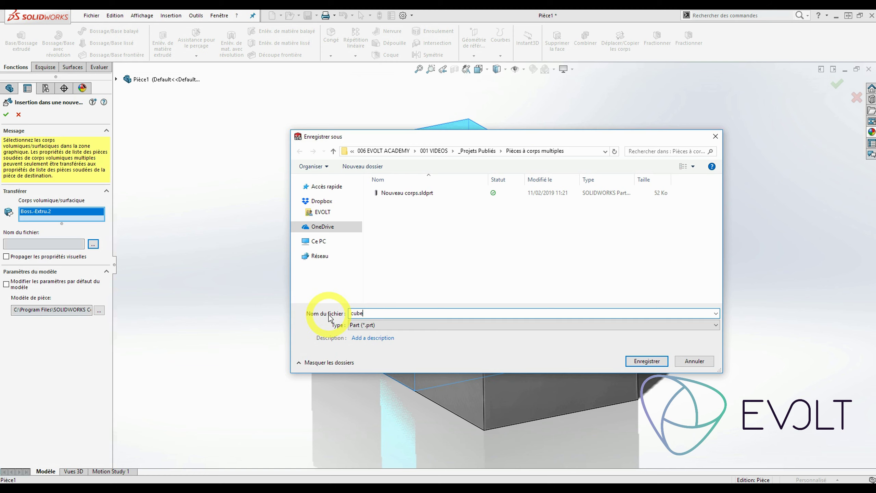
pyautogui.click(647, 360)
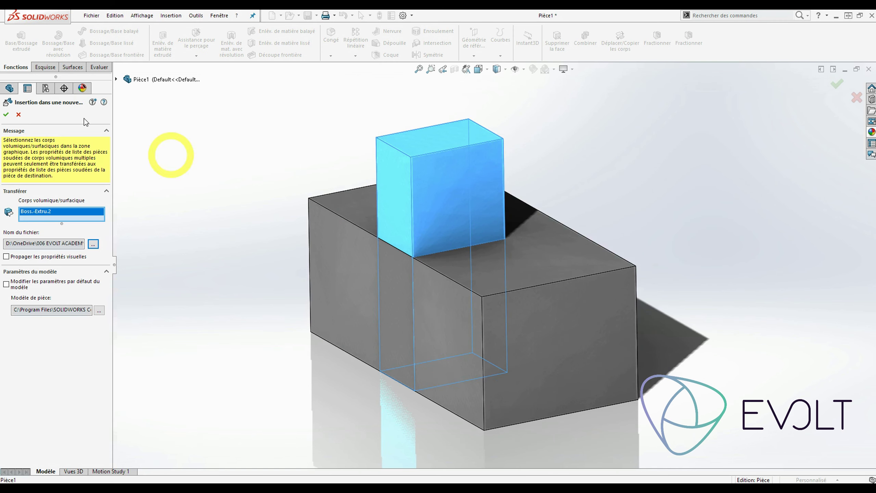
pyautogui.click(7, 115)
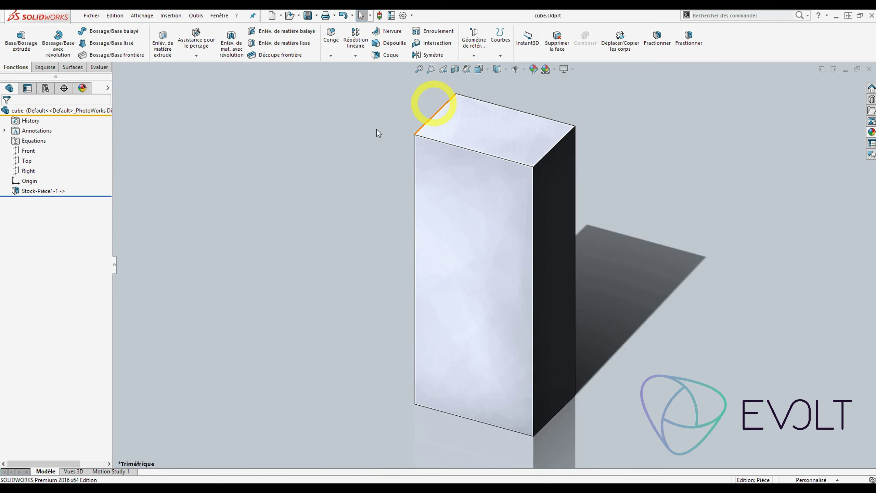
# Examine the new cube part and its linked stock feature Stock-Pièce1-1.
pyautogui.moveTo(379, 133); pyautogui.dragTo(532, 299, button='middle')
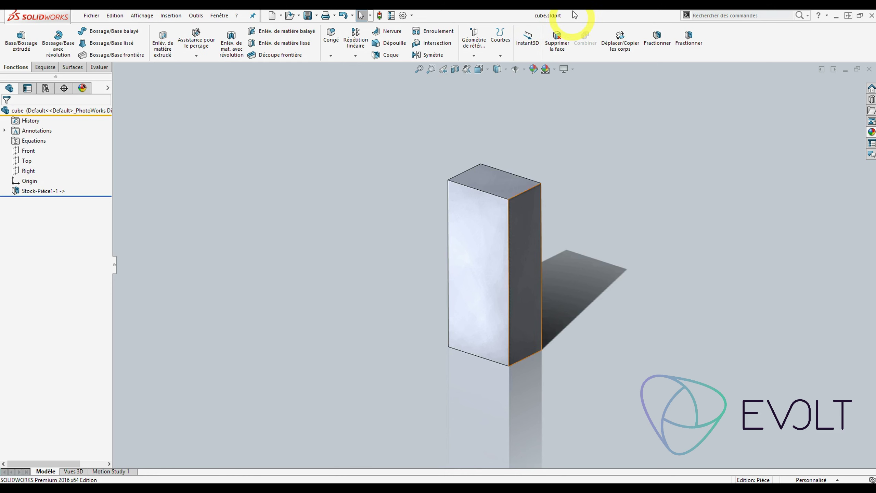
pyautogui.click(58, 190)
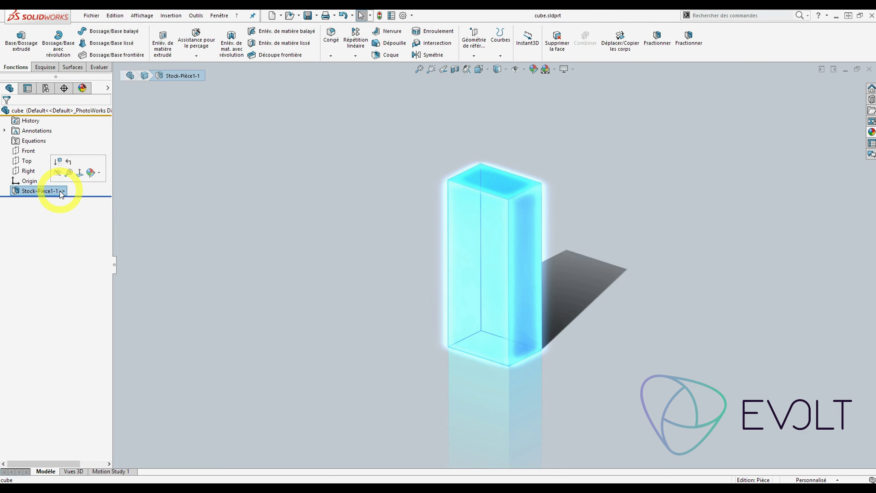
pyautogui.click(248, 181)
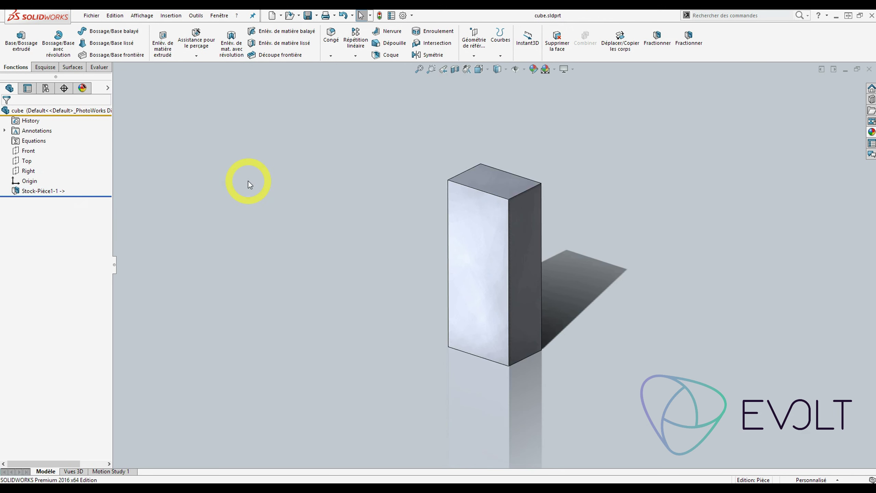
pyautogui.moveTo(293, 207); pyautogui.dragTo(290, 186, button='middle')
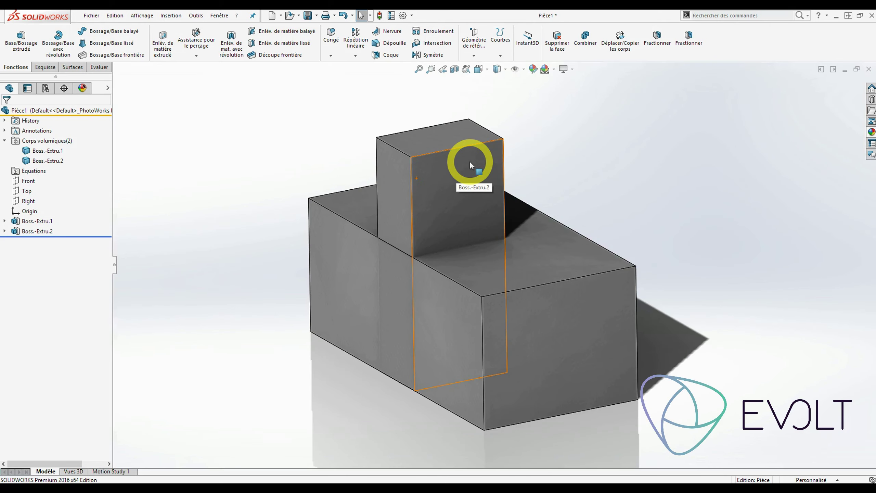
# Sketch a corner rectangle about 8 by 12 mm on the upright boss's front face, starting at its upper-left corner.
pyautogui.click(469, 162)
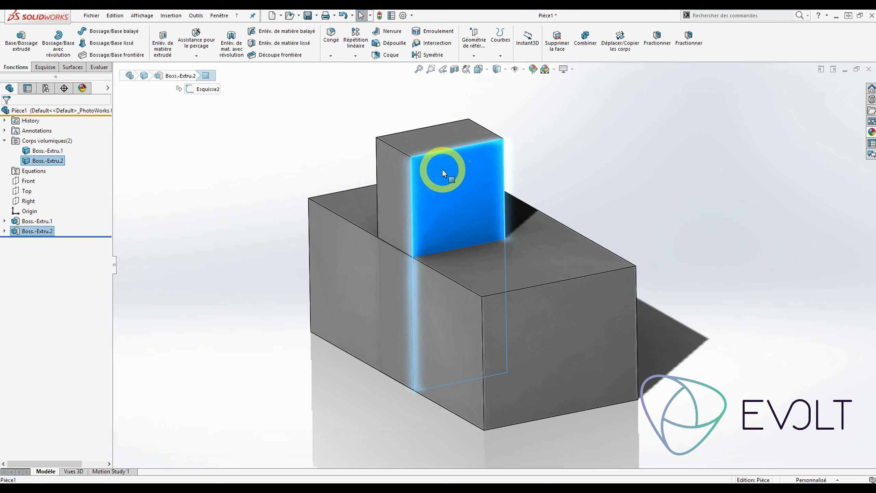
pyautogui.click(476, 135)
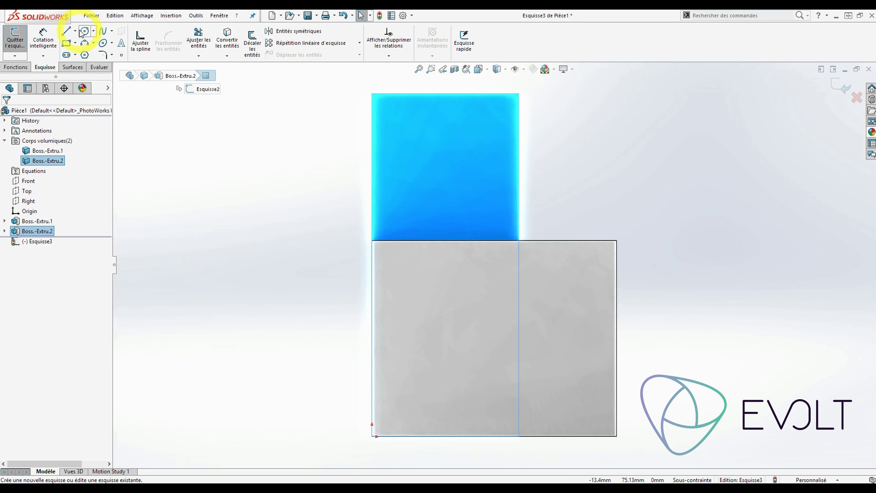
pyautogui.click(66, 42)
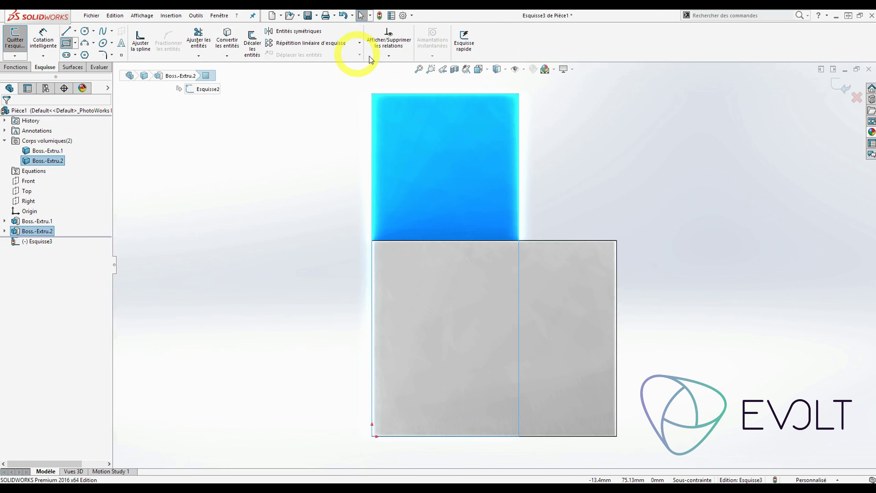
pyautogui.click(372, 94)
pyautogui.click(410, 151)
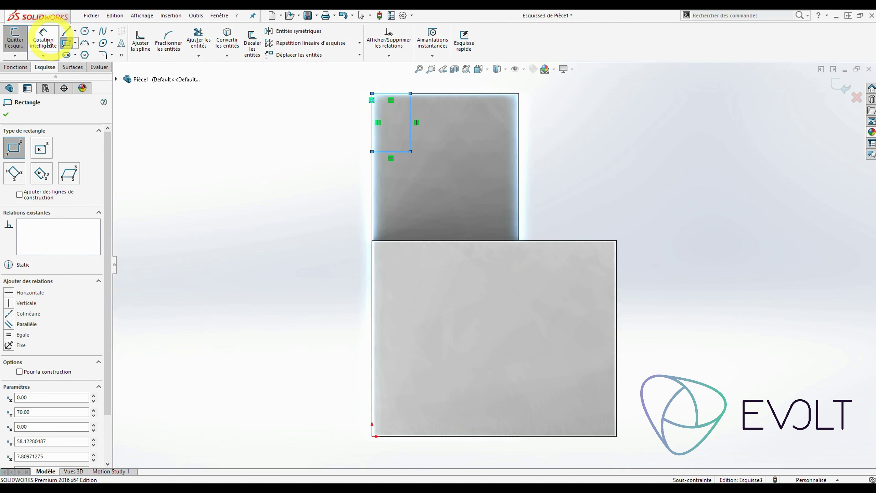
# Dimension the rectangle on the boss's face to 10 mm wide and 20 mm high.
pyautogui.click(43, 39)
pyautogui.click(397, 94)
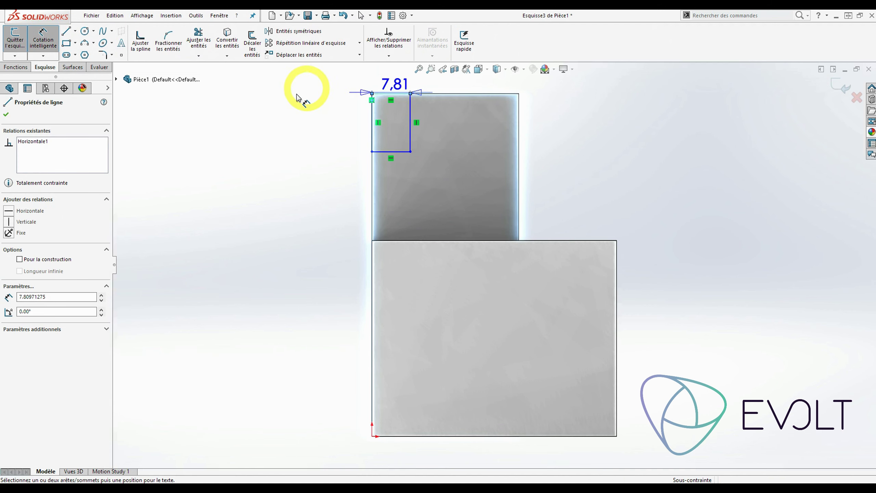
pyautogui.click(290, 121)
pyautogui.write('15')
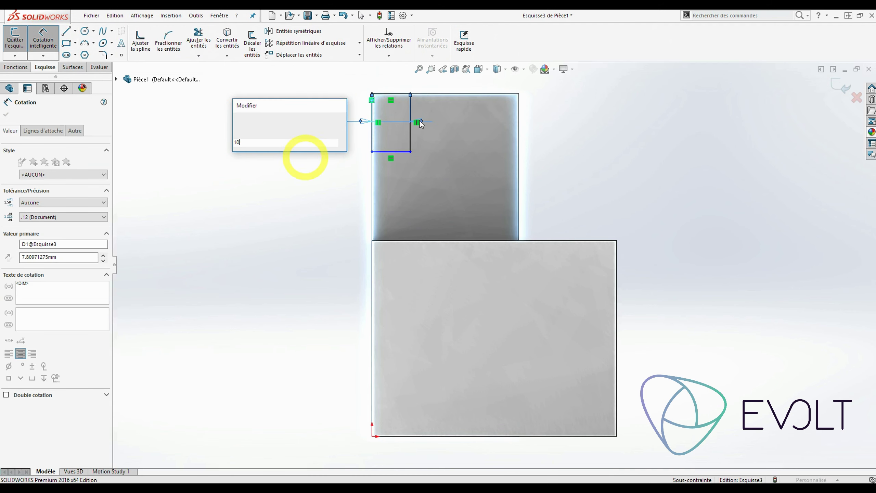
pyautogui.press('Return')
pyautogui.click(421, 110)
pyautogui.click(224, 194)
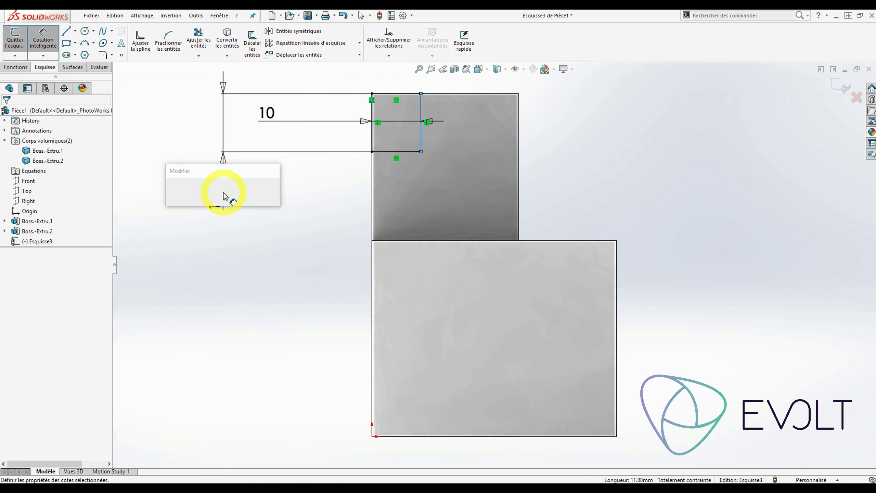
pyautogui.write('20')
pyautogui.press('Return')
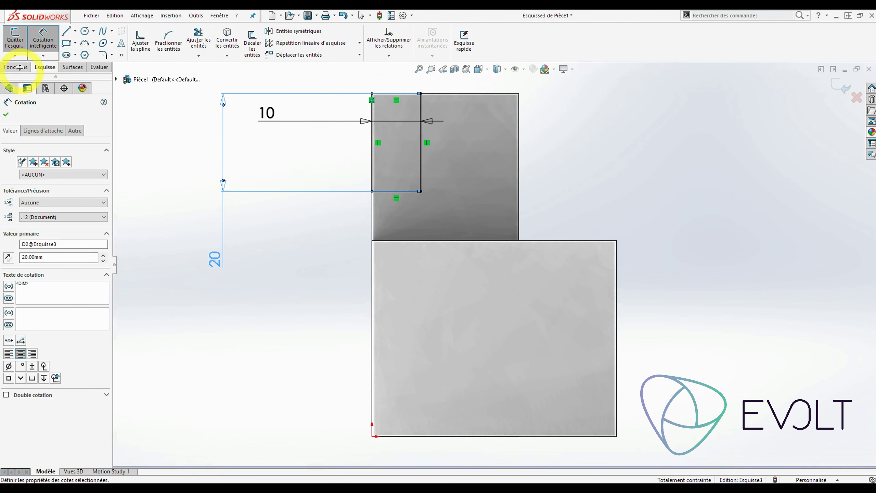
# Cut the 10 by 20 mm rectangle through all (A travers tout) to notch the upright boss.
pyautogui.click(17, 67)
pyautogui.click(163, 43)
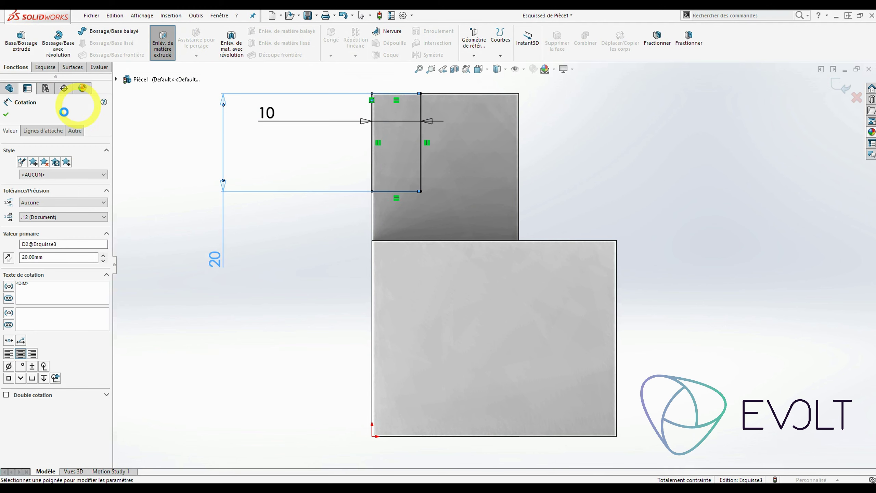
pyautogui.click(52, 169)
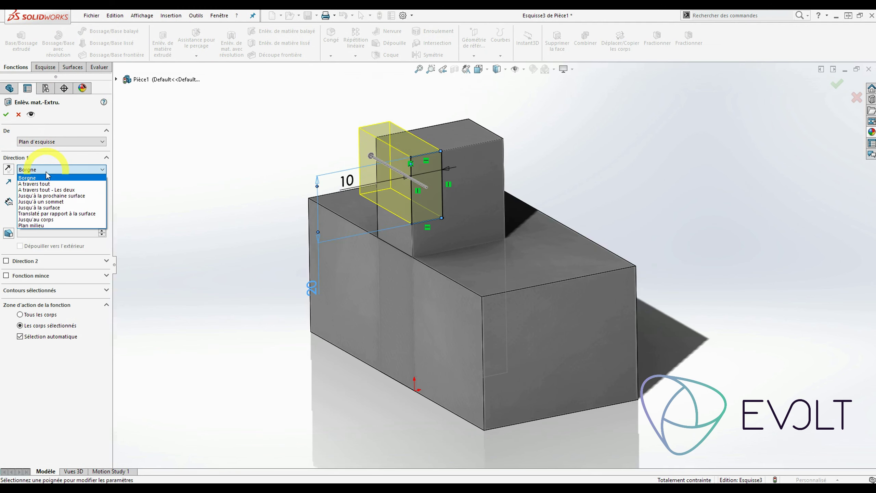
pyautogui.click(49, 183)
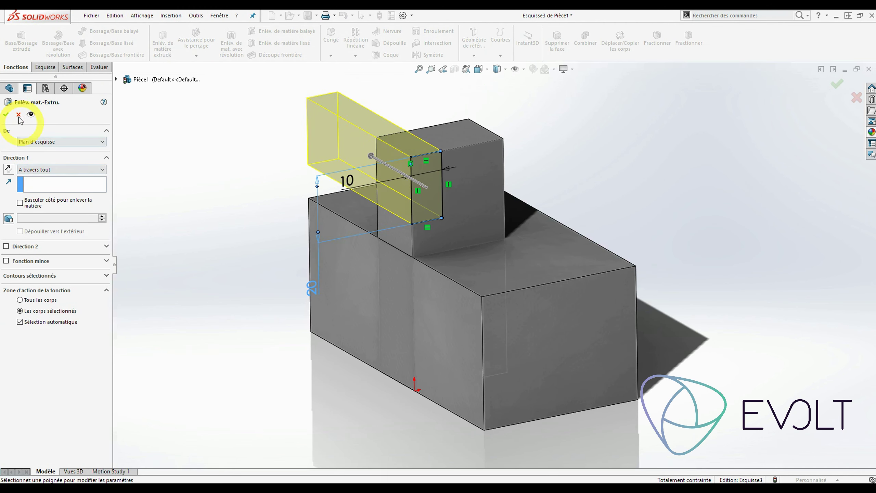
pyautogui.click(6, 116)
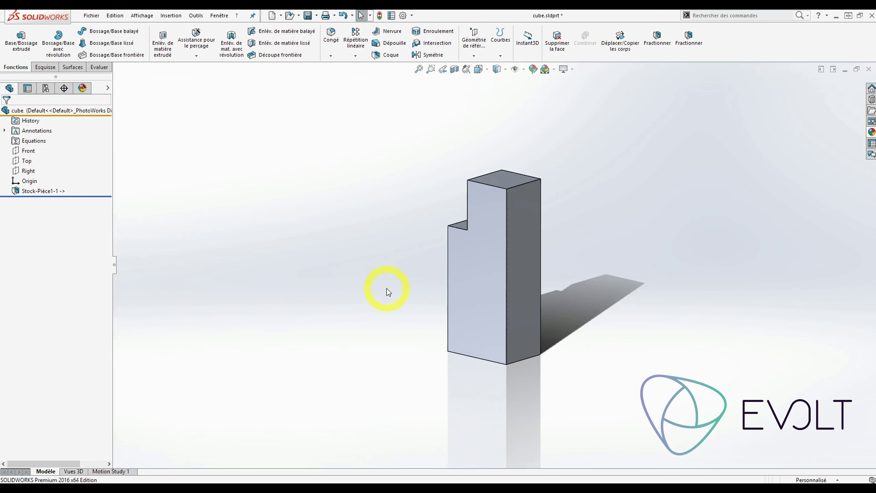
# In the cube part, sketch a rectangle about 7 by 13 mm at the upper-right corner of the stepped front face.
pyautogui.moveTo(389, 292); pyautogui.dragTo(465, 336, button='middle')
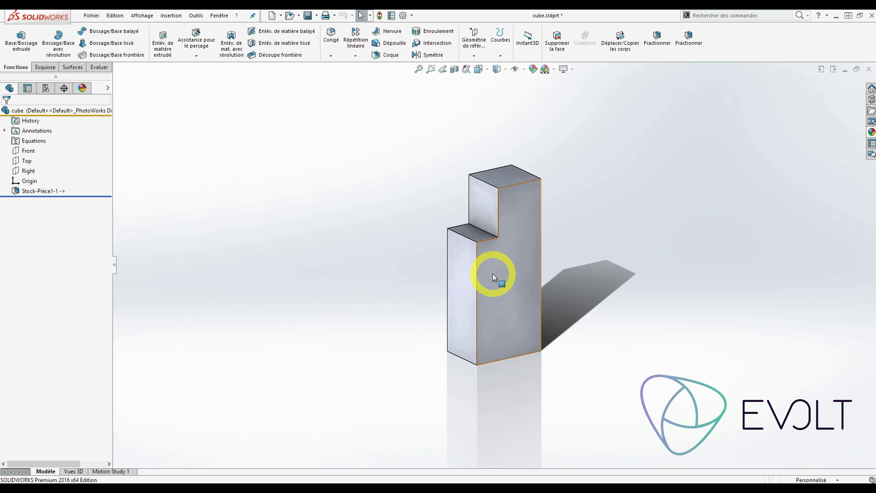
pyautogui.click(529, 198)
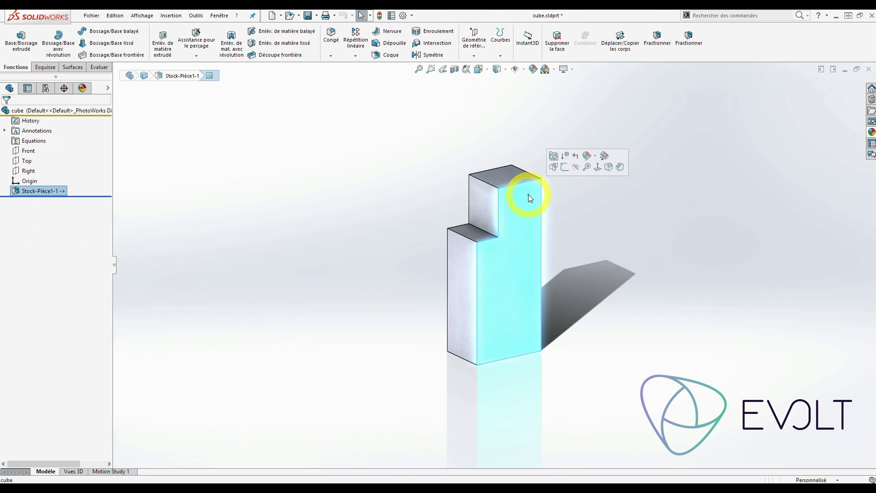
pyautogui.click(562, 168)
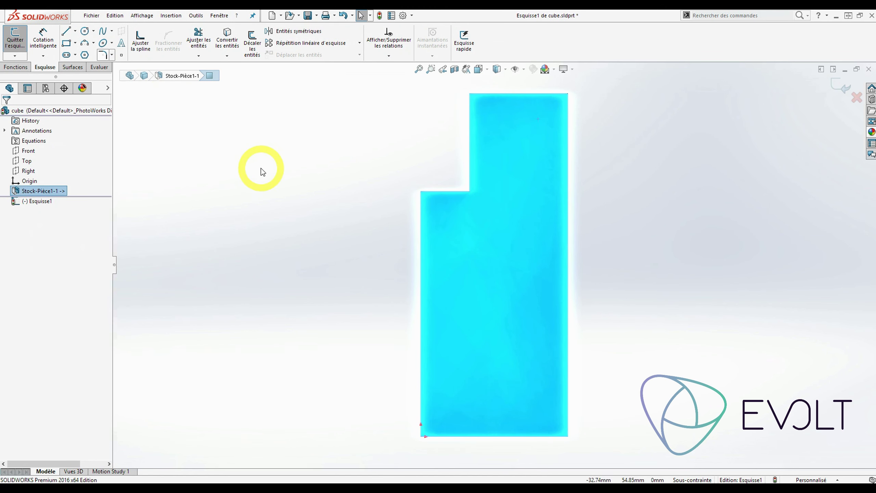
pyautogui.click(66, 43)
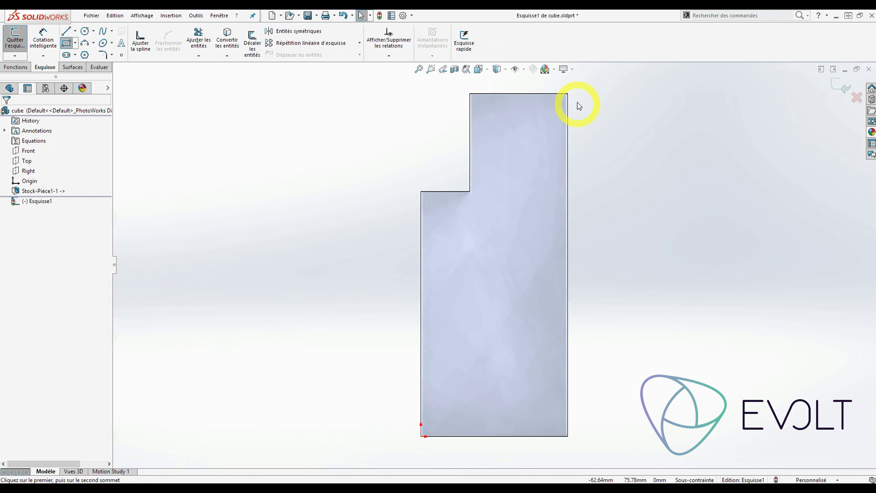
pyautogui.click(567, 93)
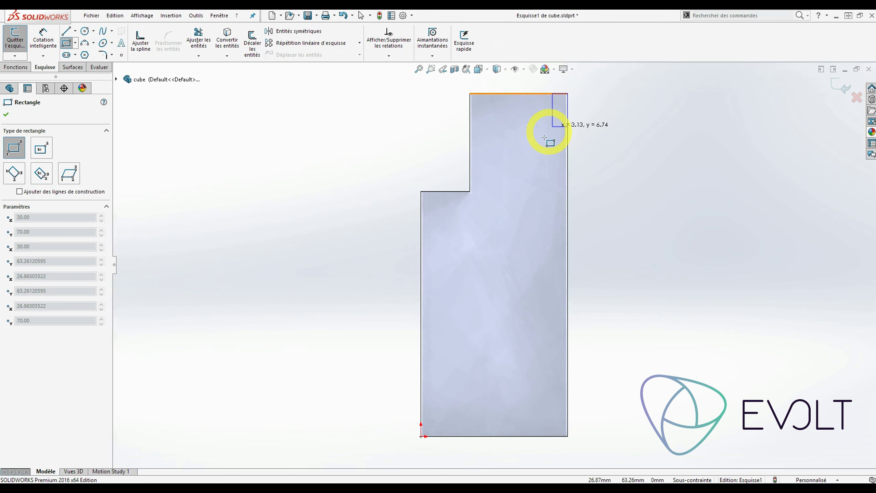
pyautogui.click(532, 159)
# Dimension the rectangle on the cube part's face to 10 mm wide and 5 mm high.
pyautogui.click(43, 38)
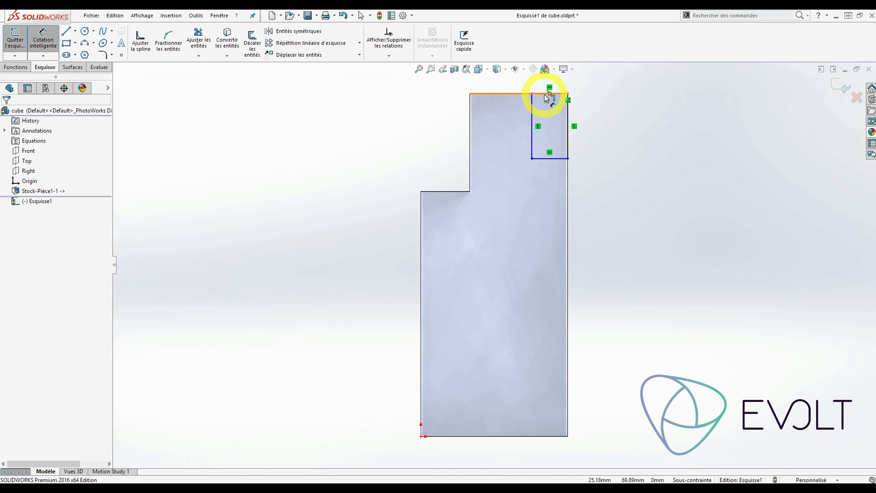
pyautogui.click(680, 135)
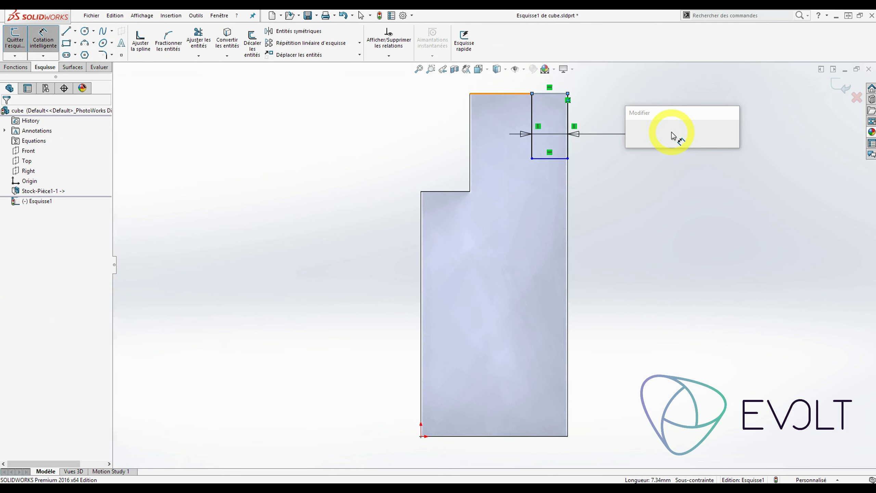
pyautogui.write('10')
pyautogui.press('Return')
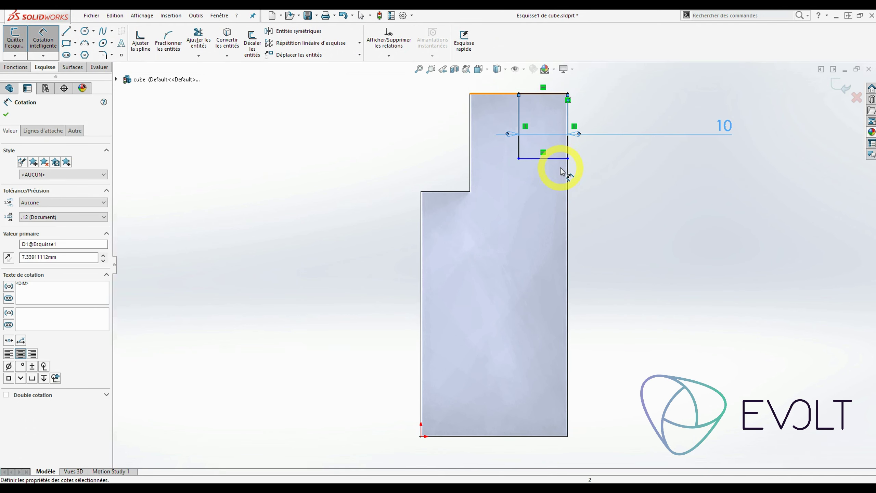
pyautogui.click(558, 159)
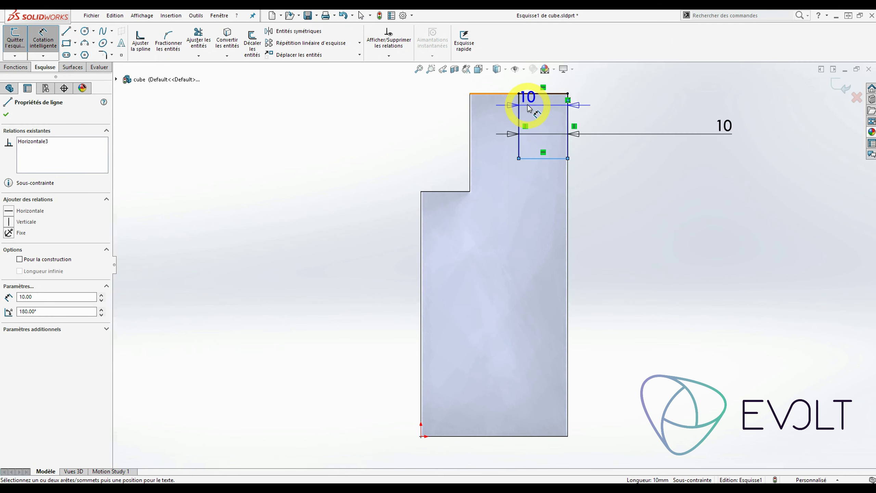
pyautogui.click(528, 94)
pyautogui.click(714, 245)
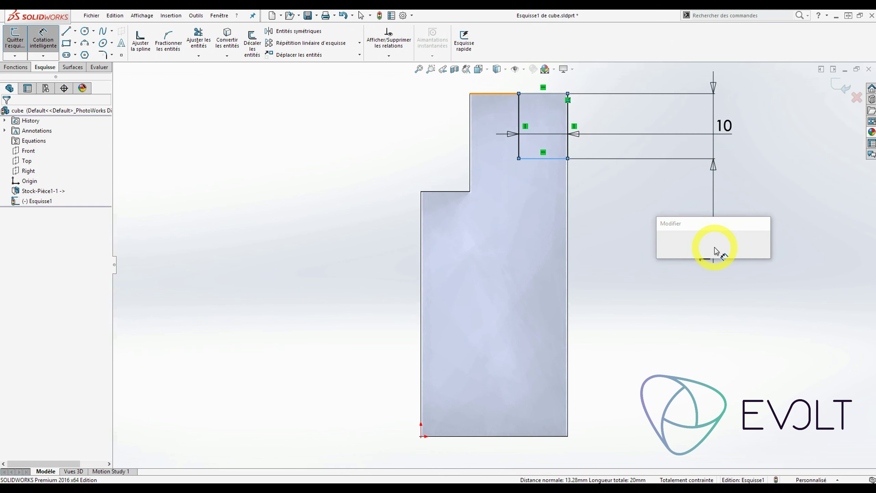
pyautogui.write('5')
pyautogui.press('Return')
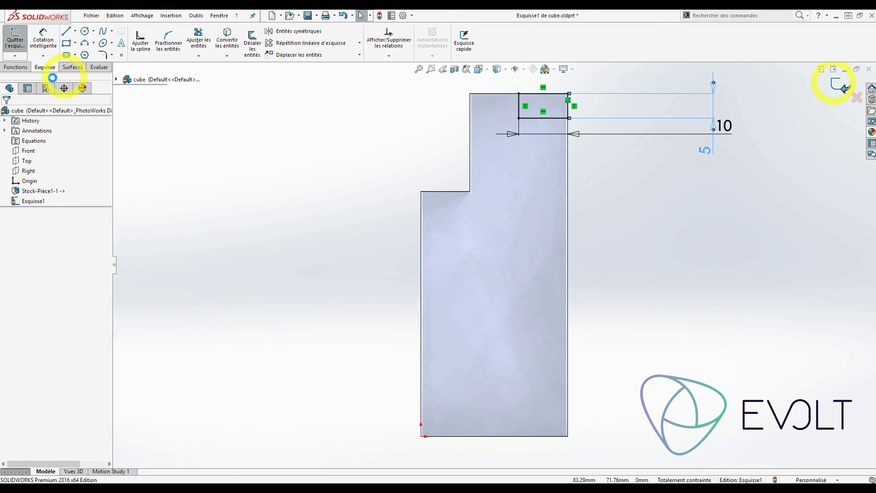
# Extrude-cut the 10 by 5 mm rectangle through all (A travers tout) of the cube part.
pyautogui.click(156, 43)
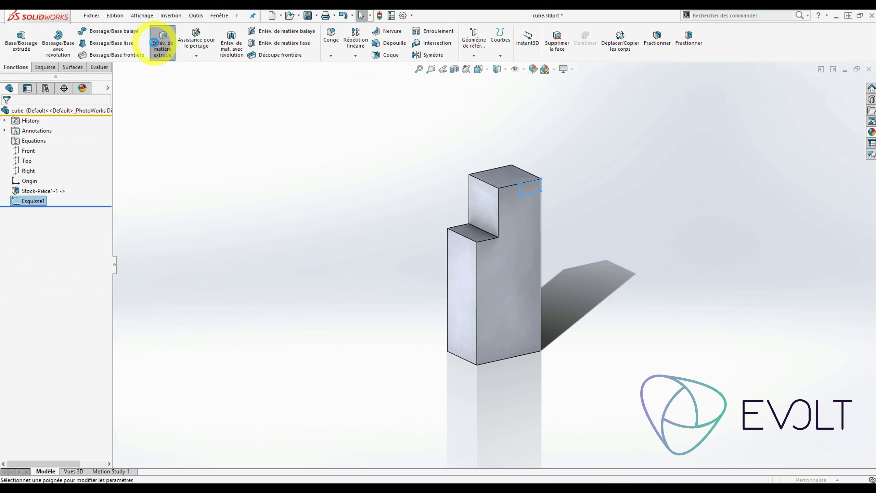
pyautogui.click(35, 169)
pyautogui.click(36, 186)
pyautogui.click(6, 114)
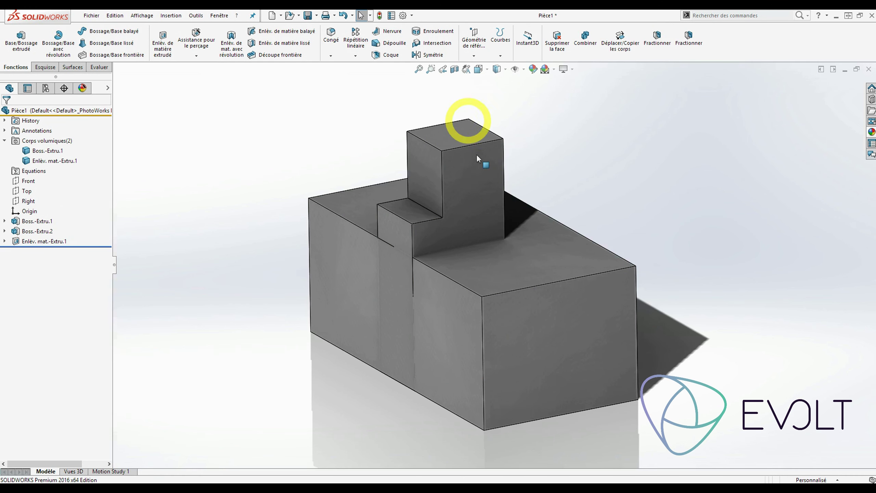
# List the external references of Stock-Pièce1-1 in the cube part and break them all.
pyautogui.scroll(1, 628, 227)
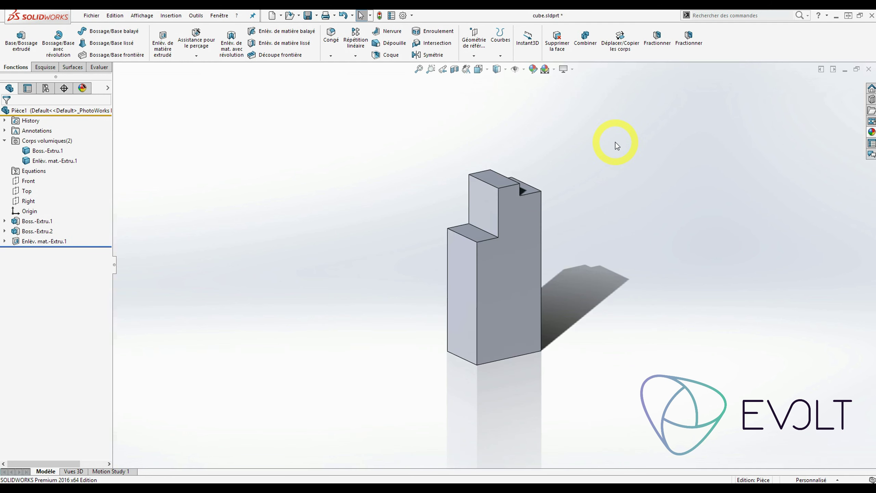
pyautogui.scroll(-3, 528, 265)
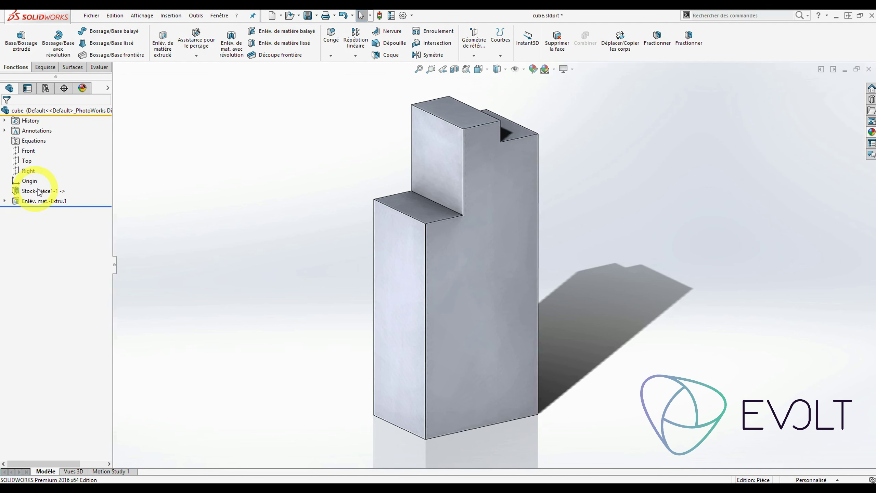
pyautogui.rightClick(50, 192)
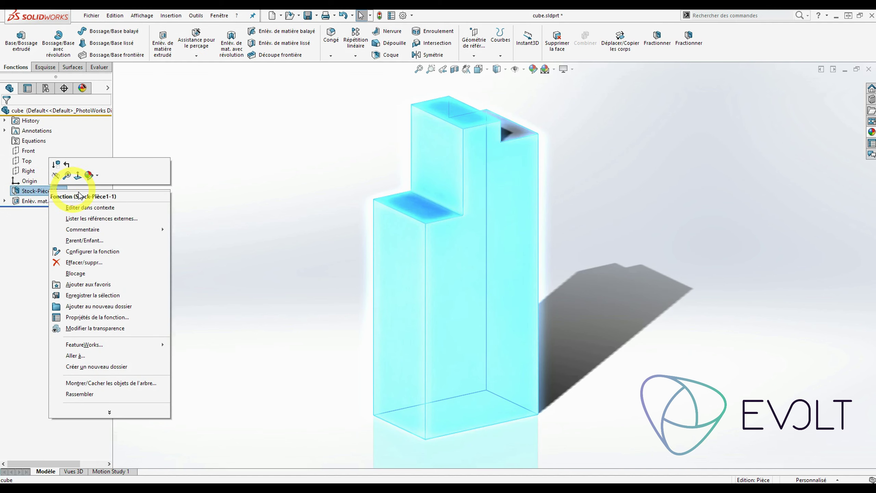
pyautogui.click(91, 220)
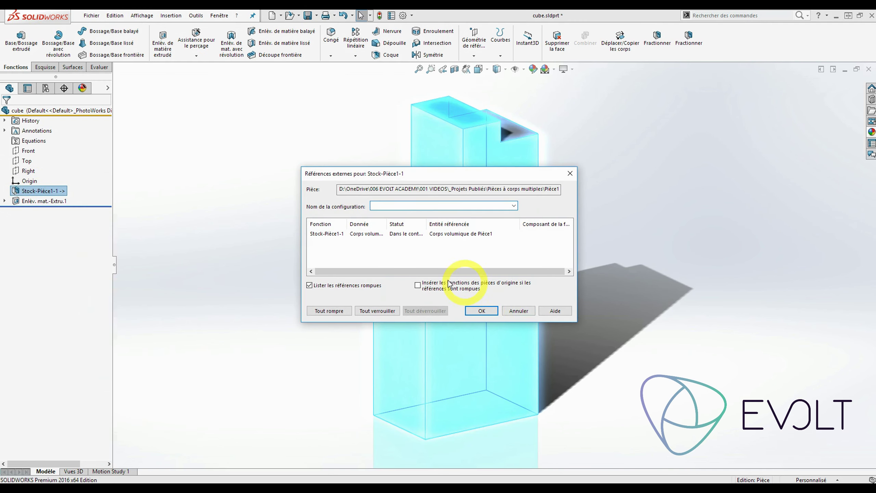
pyautogui.click(344, 312)
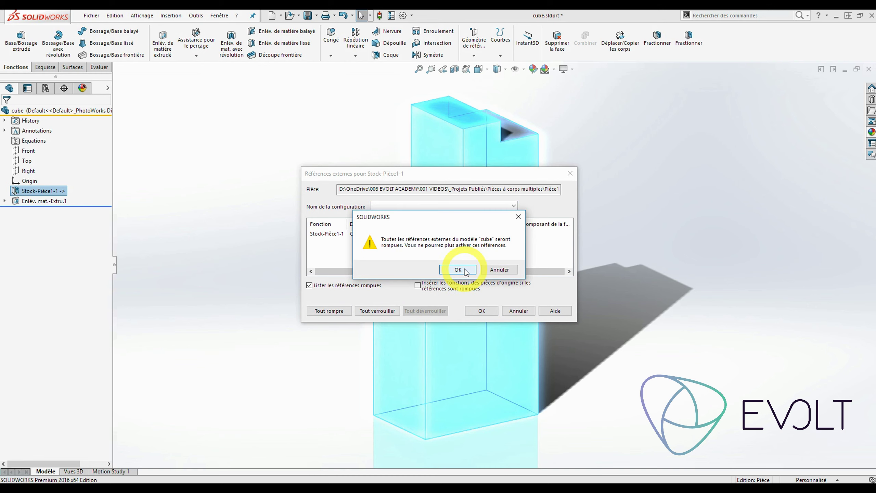
pyautogui.click(465, 270)
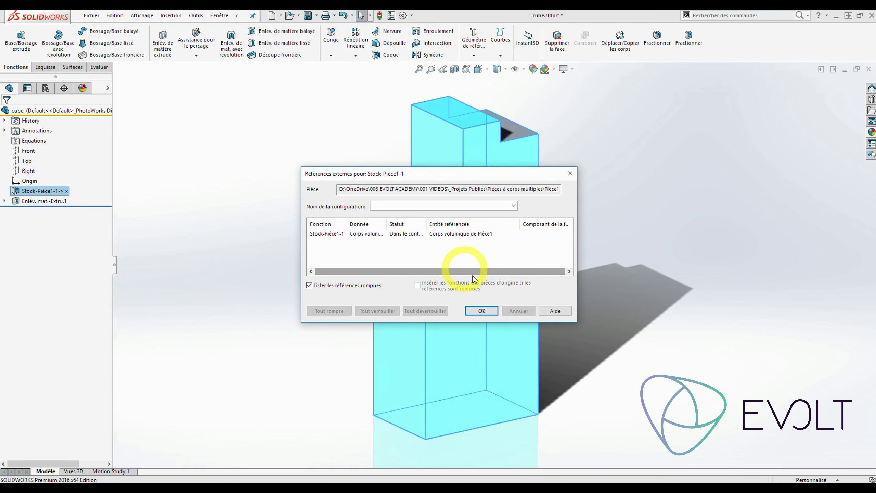
pyautogui.click(482, 311)
pyautogui.click(295, 199)
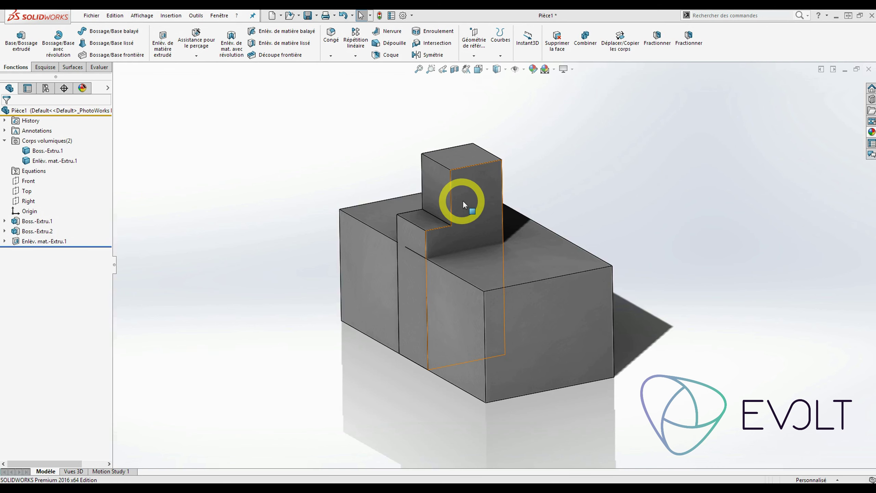
# Search the commands for "dép" and start Déplacer/Copier les corps in the multibody part.
pyautogui.moveTo(479, 194); pyautogui.dragTo(401, 147)
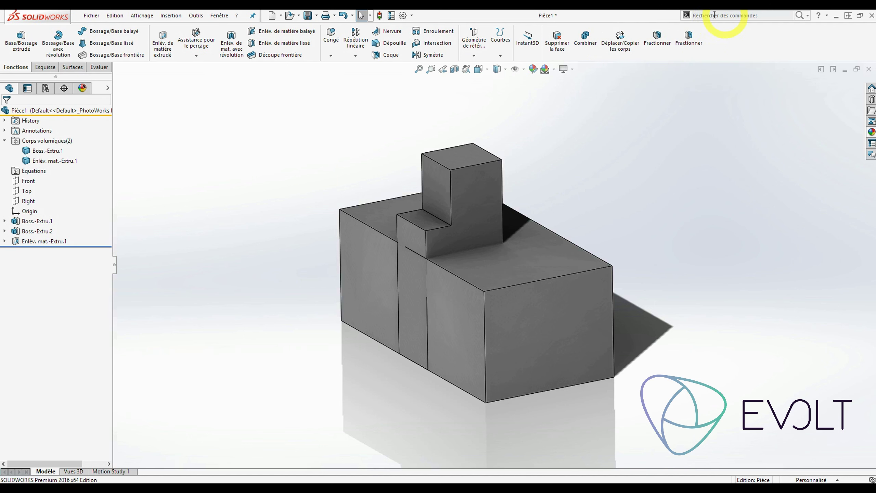
pyautogui.click(807, 16)
pyautogui.click(712, 37)
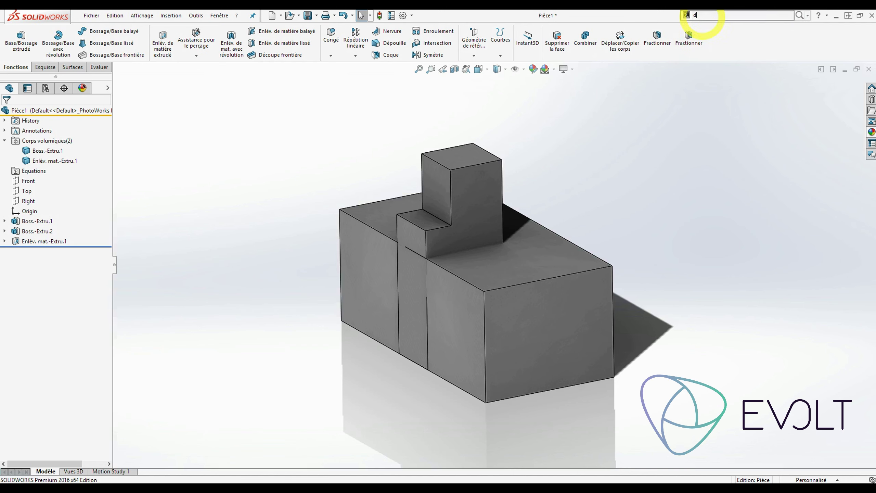
pyautogui.write('dép')
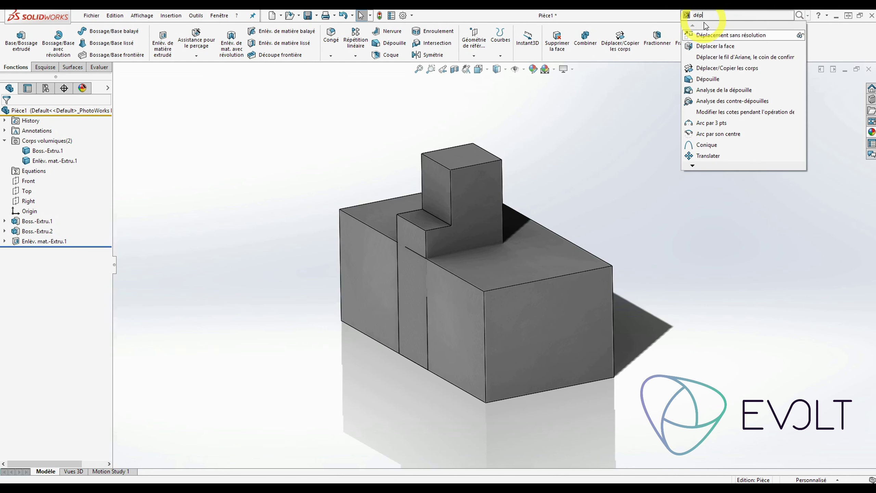
pyautogui.moveTo(730, 69); pyautogui.dragTo(643, 42)
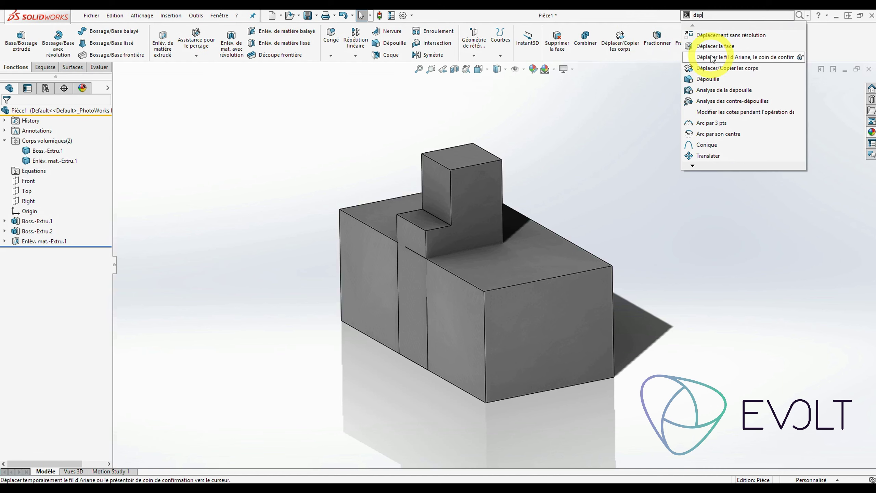
pyautogui.click(622, 121)
pyautogui.click(623, 40)
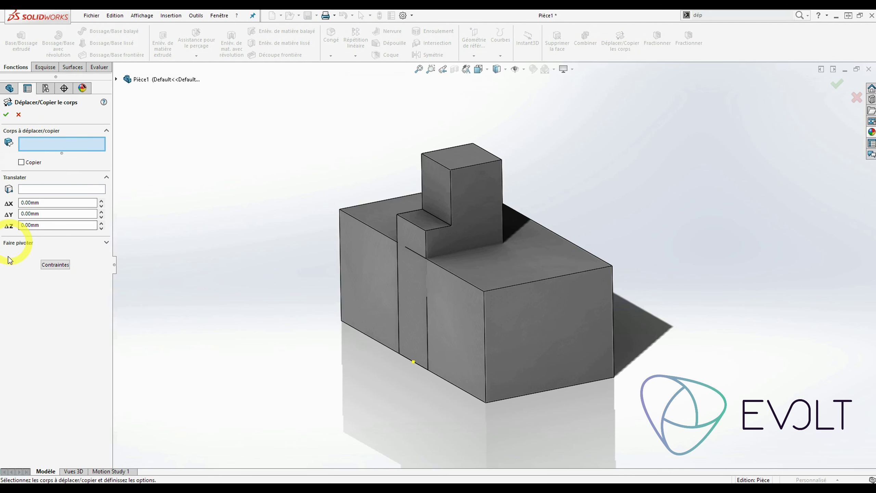
# Switch the body move to constraint mode (Contraintes) and choose the stepped body Enlèv. mat.-Extru.1 as the body to move.
pyautogui.click(56, 265)
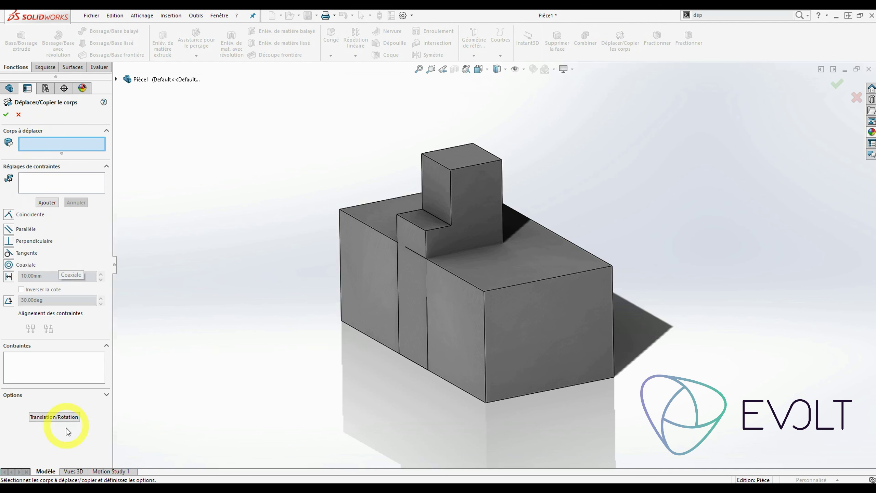
pyautogui.click(50, 418)
pyautogui.click(55, 264)
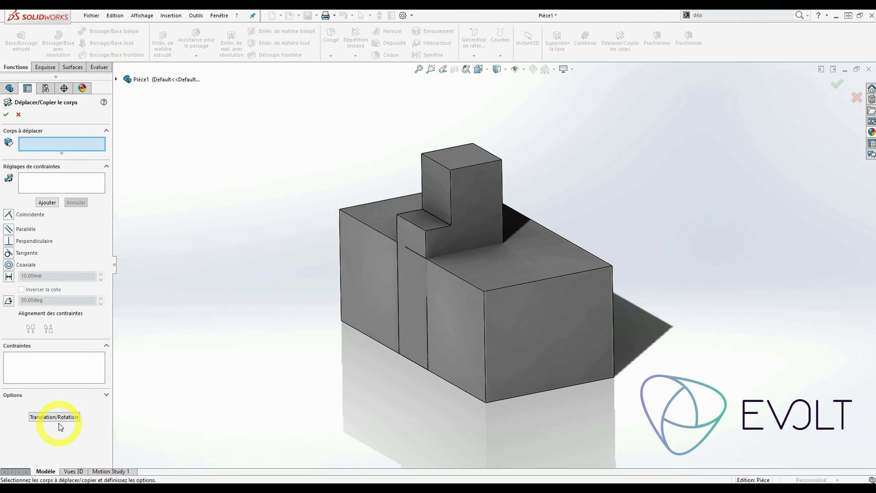
pyautogui.click(47, 417)
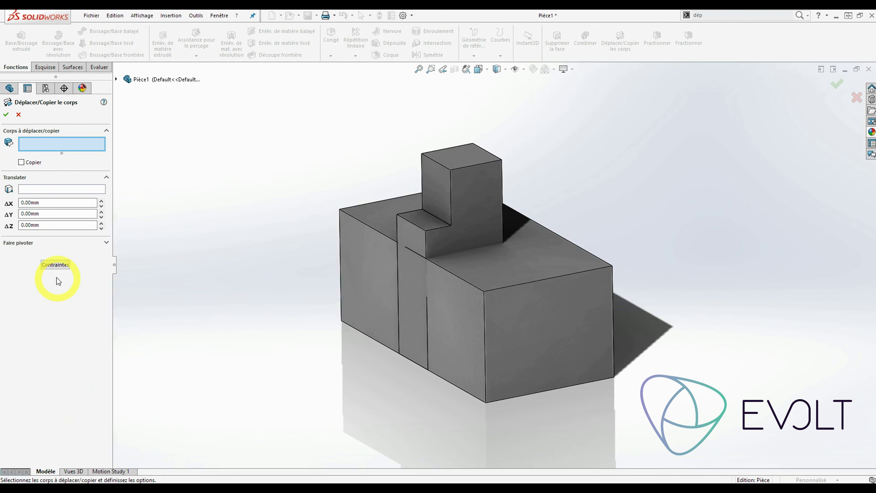
pyautogui.click(48, 265)
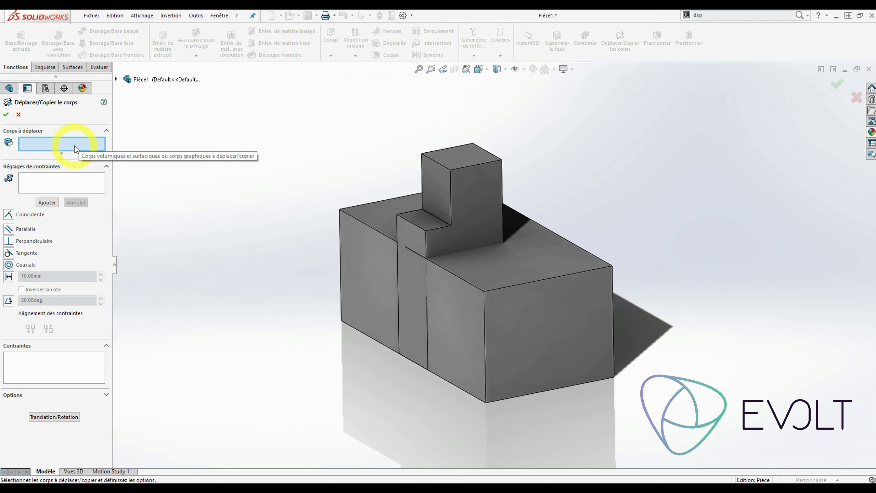
pyautogui.click(493, 192)
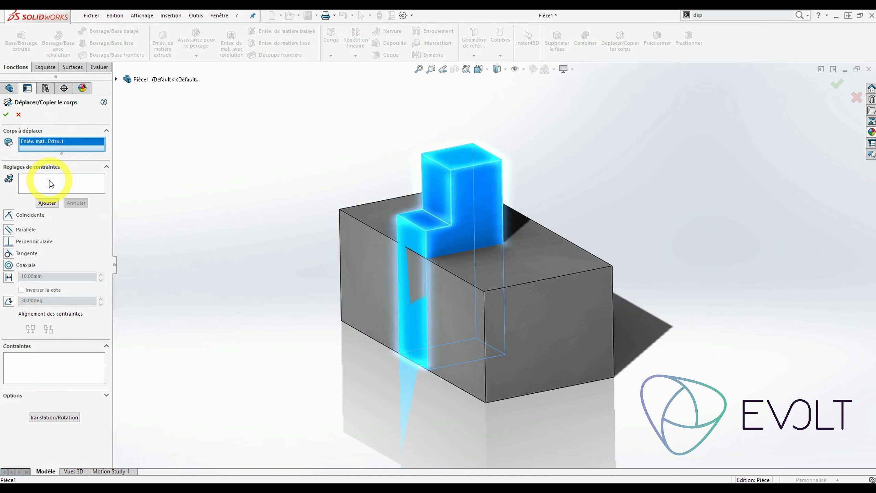
# Add a Coïncidente constraint between the stepped body's L-shaped front face and the block's front end face.
pyautogui.click(85, 184)
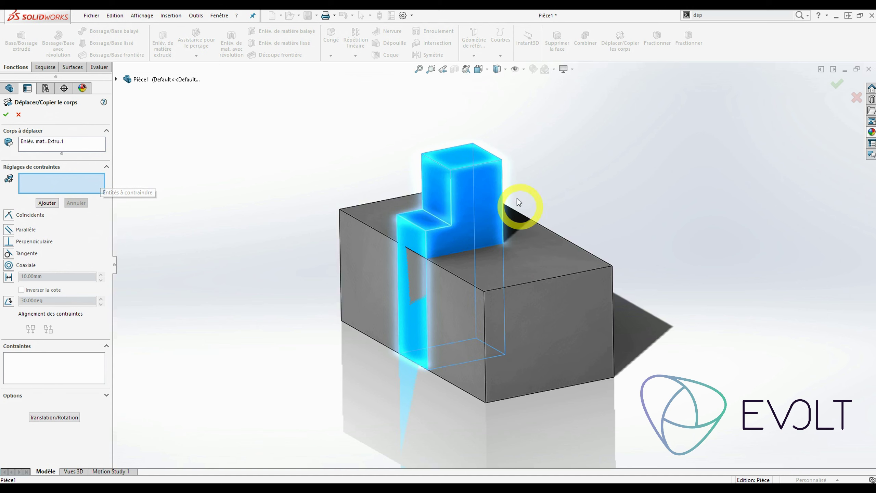
pyautogui.click(485, 181)
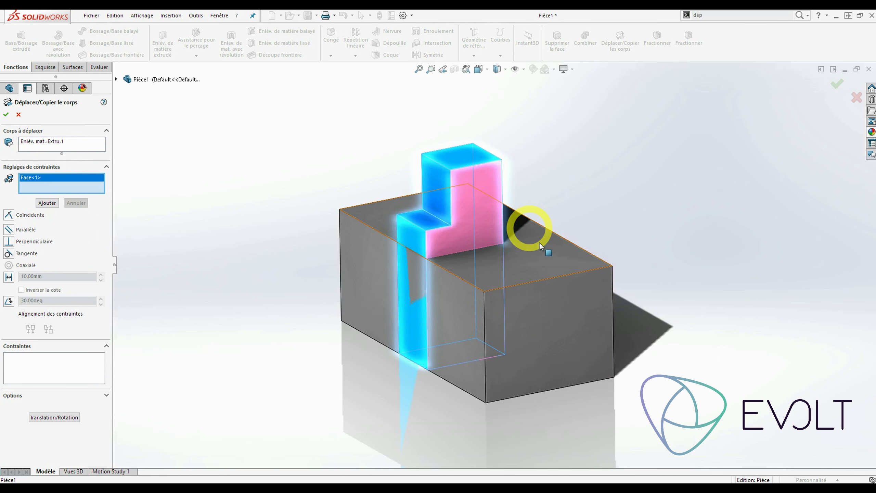
pyautogui.click(561, 331)
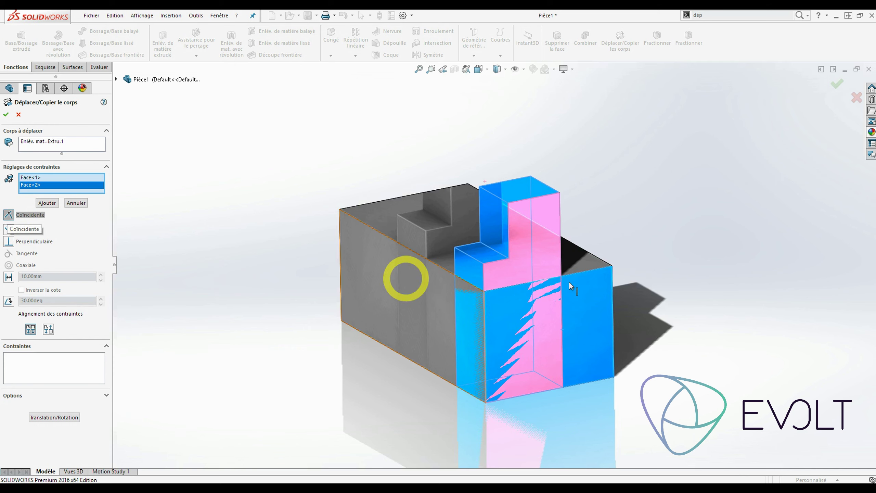
pyautogui.click(47, 203)
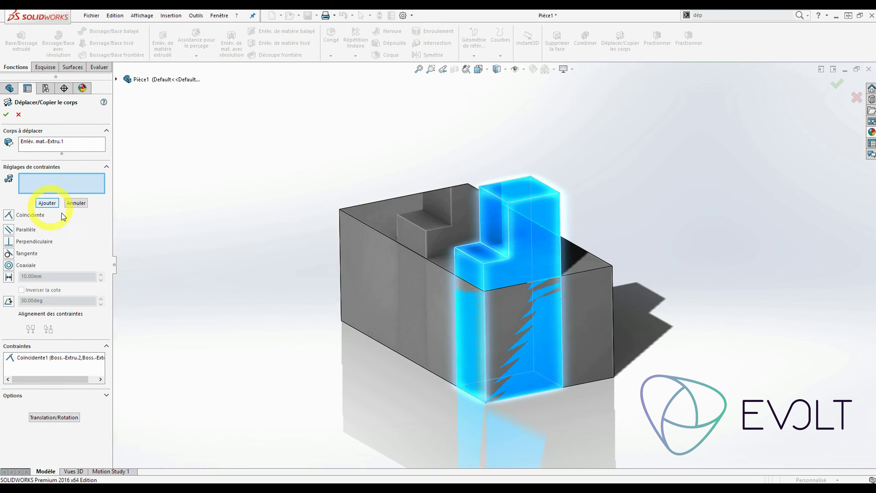
# Add a Coïncidente constraint between the stepped body's tall side face and the block's long side face, and complete the move.
pyautogui.moveTo(220, 239); pyautogui.dragTo(437, 240, button='middle')
pyautogui.click(438, 240)
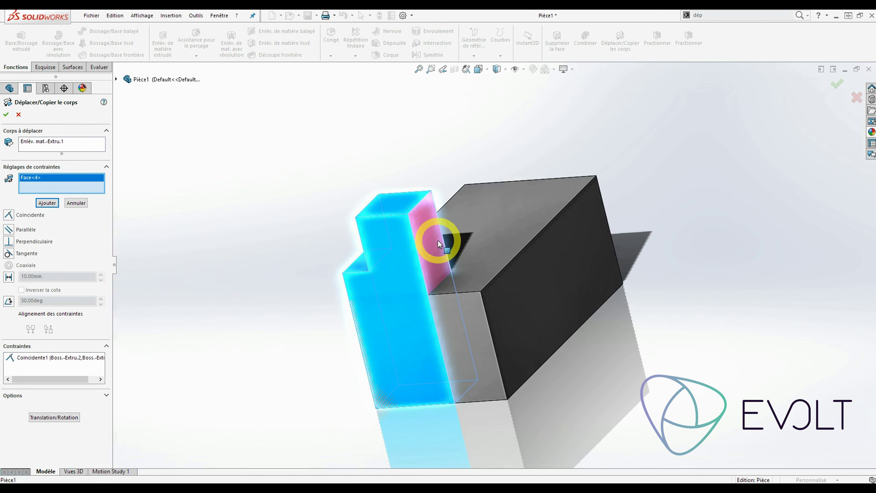
pyautogui.click(512, 303)
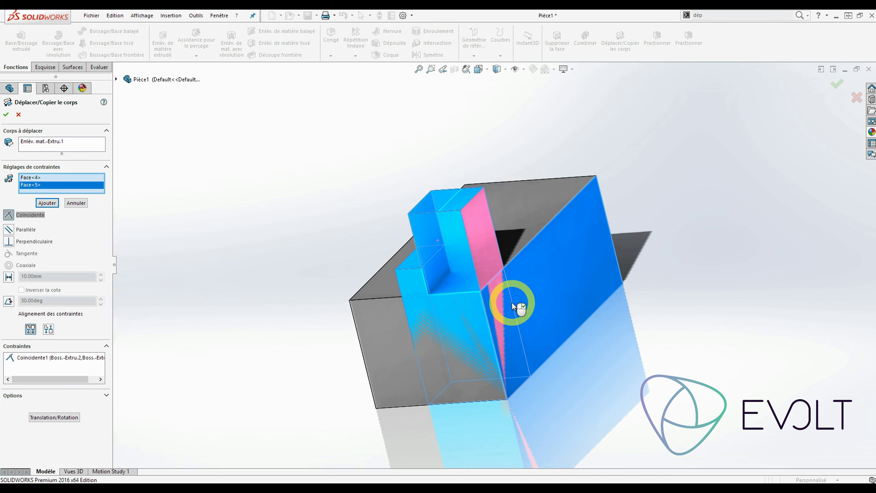
pyautogui.moveTo(512, 304); pyautogui.dragTo(403, 296, button='middle')
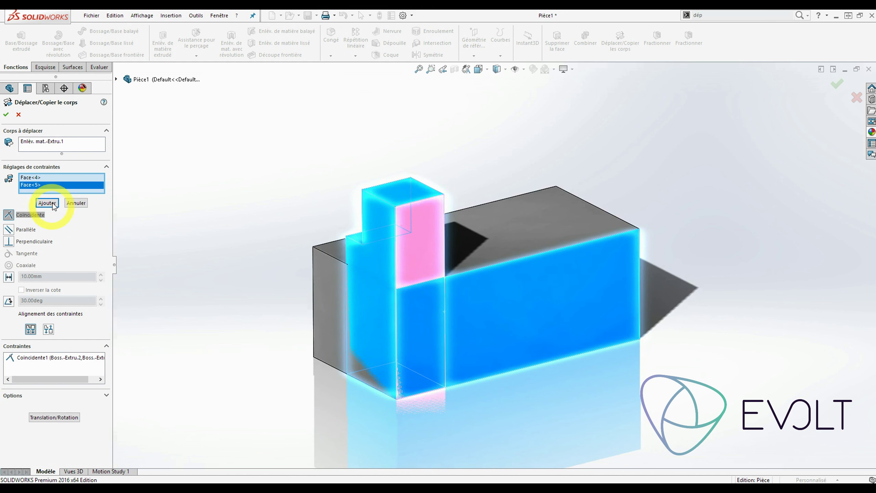
pyautogui.click(47, 203)
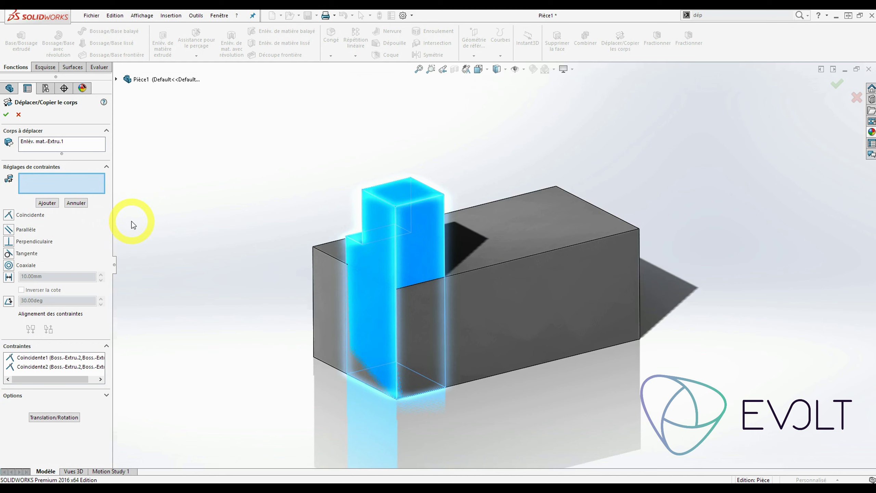
pyautogui.click(6, 115)
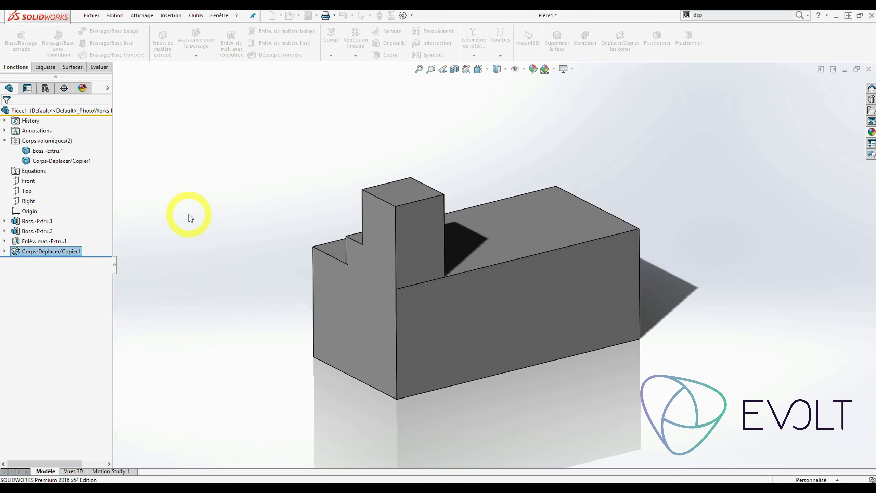
# Start another Déplacer/Copier on the moved stepped body in Translation/Rotation mode, with Copier enabled and 3 copies.
pyautogui.moveTo(336, 307); pyautogui.dragTo(414, 259, button='middle')
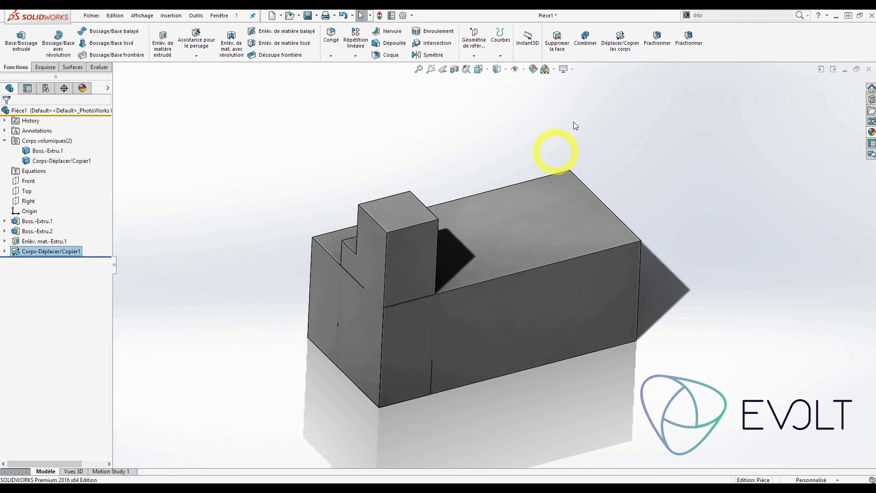
pyautogui.click(631, 48)
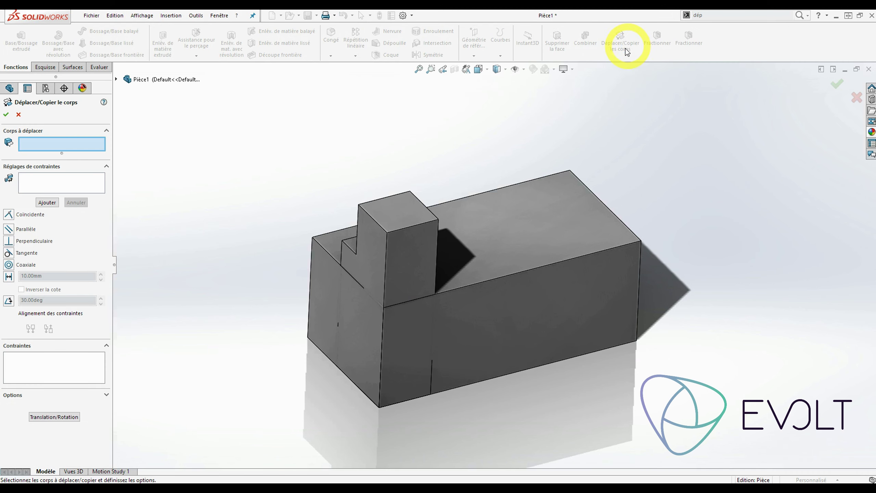
pyautogui.click(416, 247)
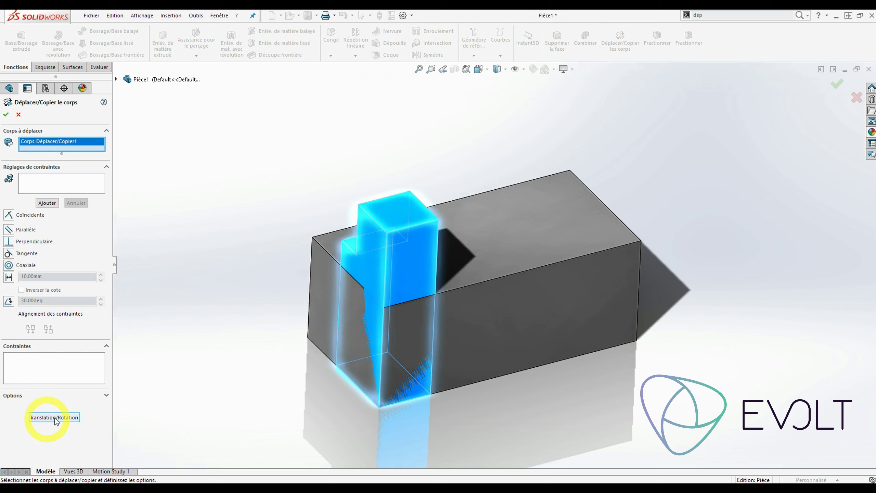
pyautogui.click(65, 417)
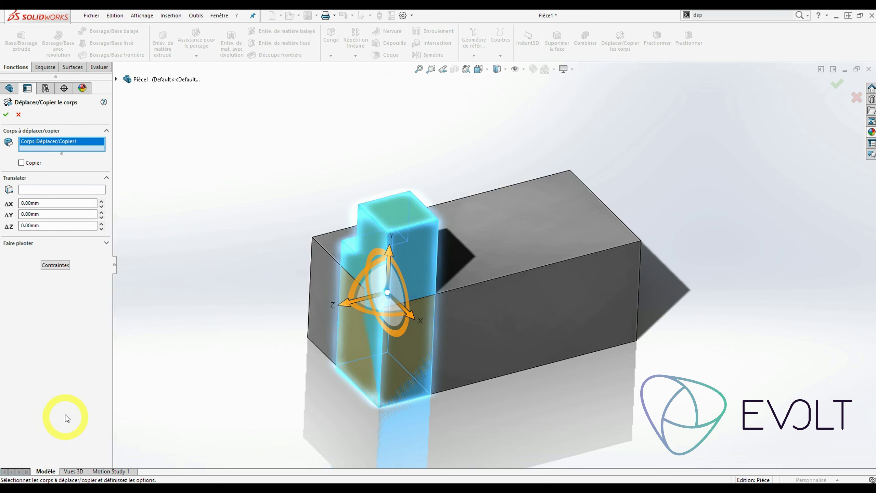
pyautogui.click(22, 163)
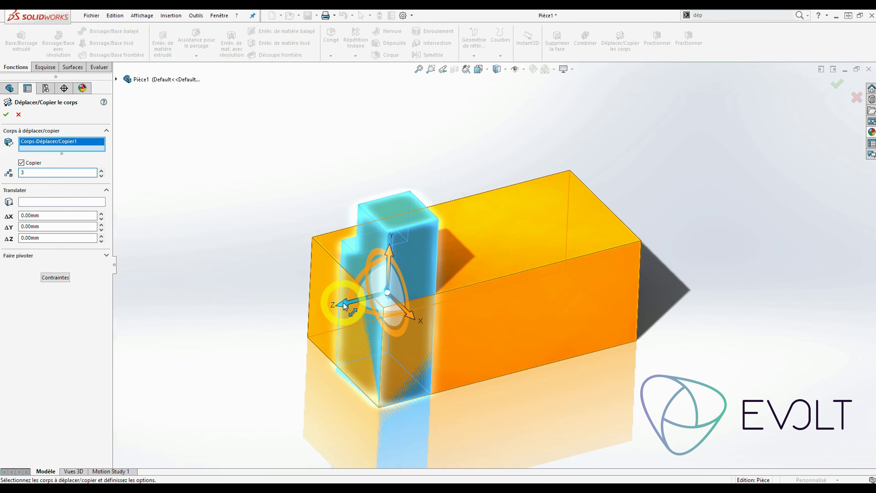
# Set the copies' spacing to -30 mm along Z and create them along the block.
pyautogui.moveTo(344, 304); pyautogui.dragTo(425, 299)
pyautogui.moveTo(424, 299); pyautogui.dragTo(336, 372, button='middle')
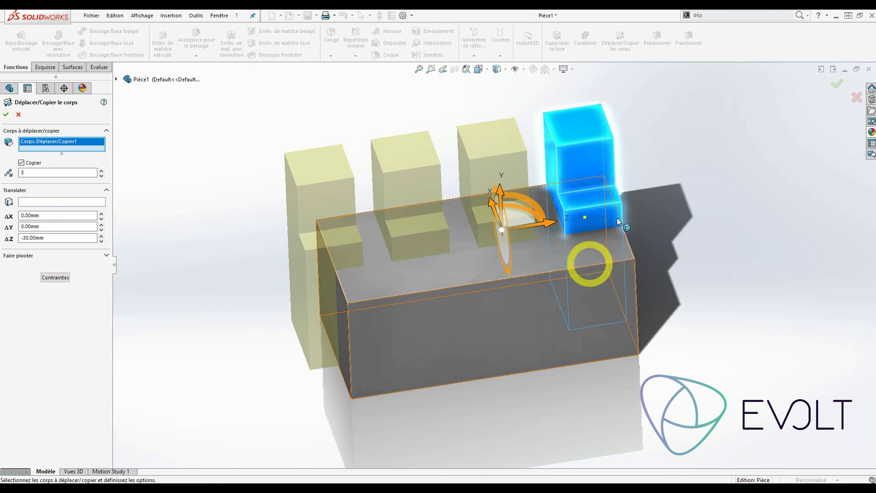
pyautogui.click(6, 115)
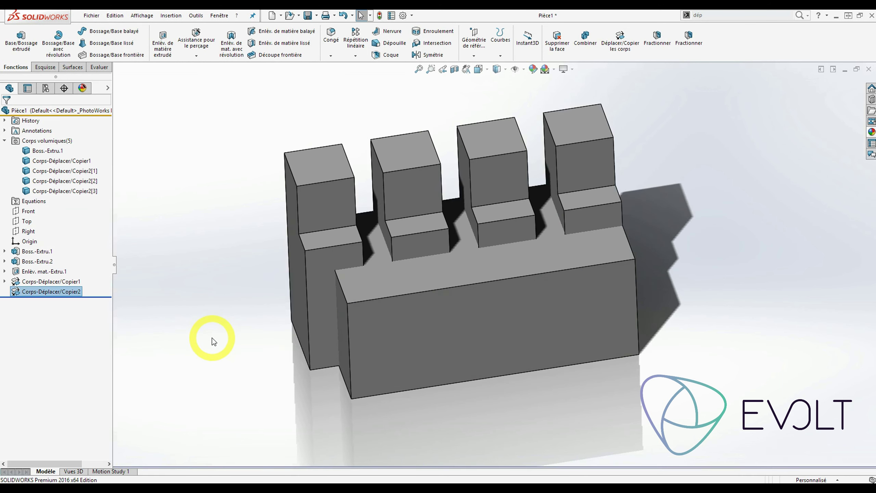
# Examine the copied bodies on the block, highlighting each stepped body in Corps volumiques.
pyautogui.scroll(-5, 368, 273)
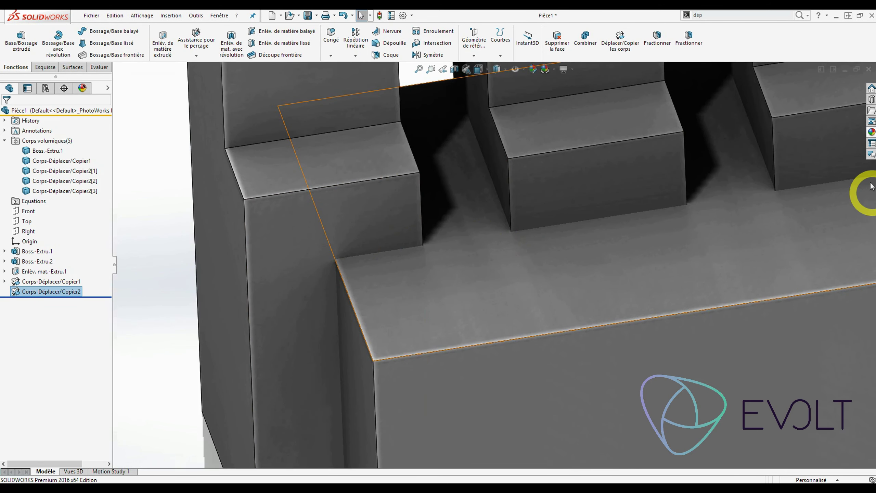
pyautogui.scroll(5, 790, 219)
pyautogui.moveTo(785, 221); pyautogui.dragTo(264, 162, button='middle')
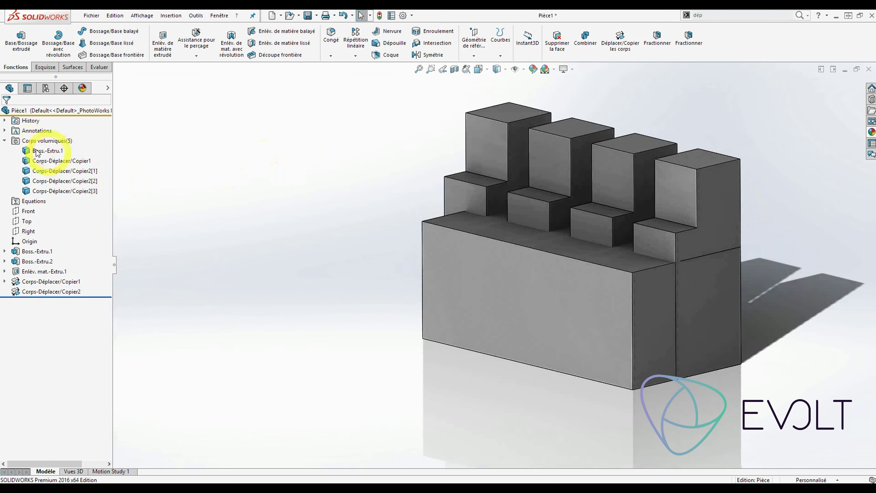
pyautogui.click(57, 161)
pyautogui.click(55, 171)
pyautogui.click(57, 180)
pyautogui.click(56, 191)
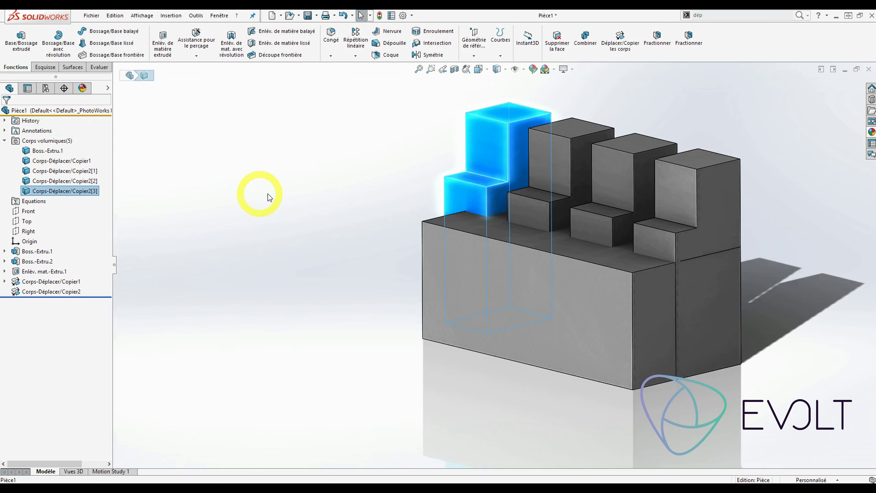
pyautogui.click(262, 197)
pyautogui.moveTo(278, 200); pyautogui.dragTo(300, 245, button='middle')
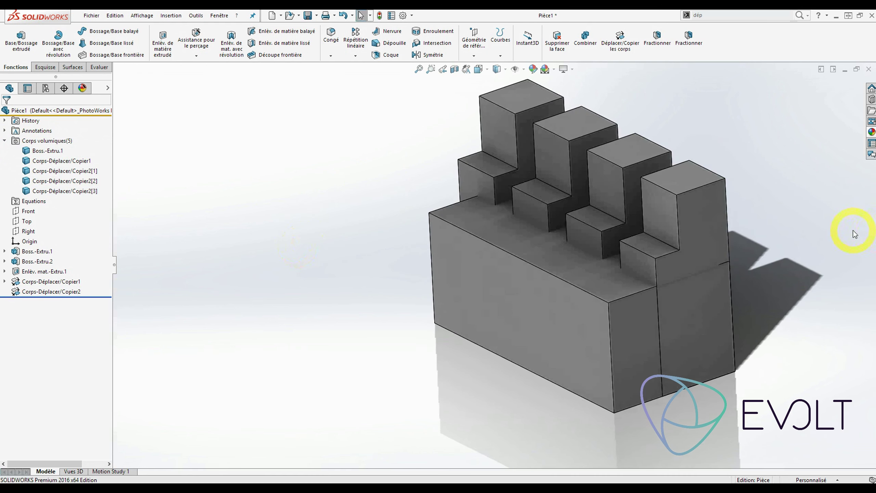
# Sketch a corner rectangle about 5.3 by 11.2 mm on the end stepped body's outer face, starting at its upper outer corner.
pyautogui.moveTo(594, 257); pyautogui.dragTo(620, 229, button='middle')
pyautogui.scroll(-5, 617, 231)
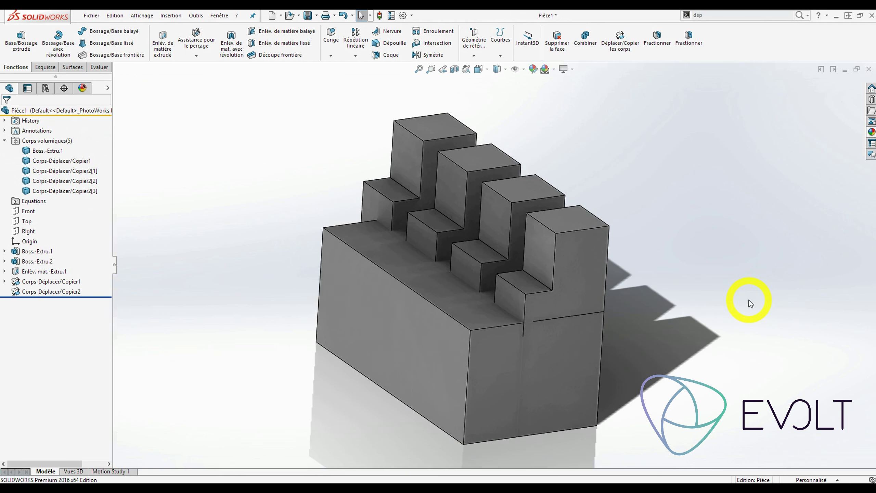
pyautogui.click(590, 253)
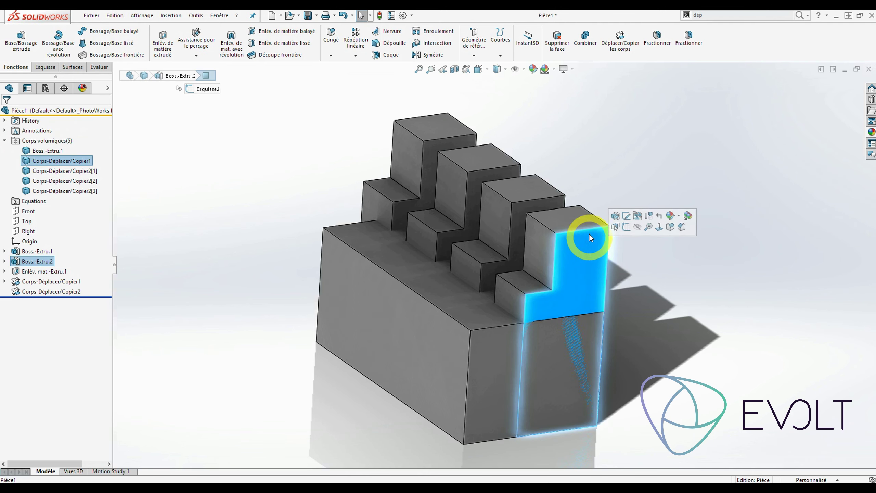
pyautogui.click(626, 227)
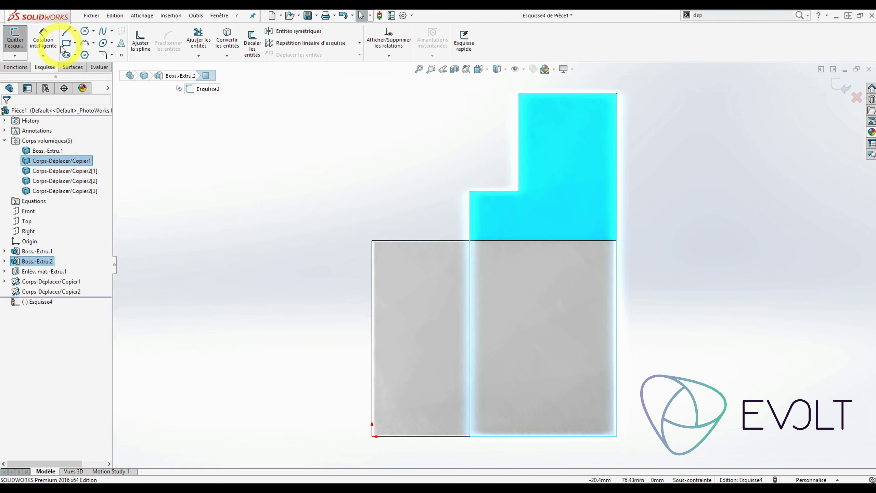
pyautogui.click(67, 44)
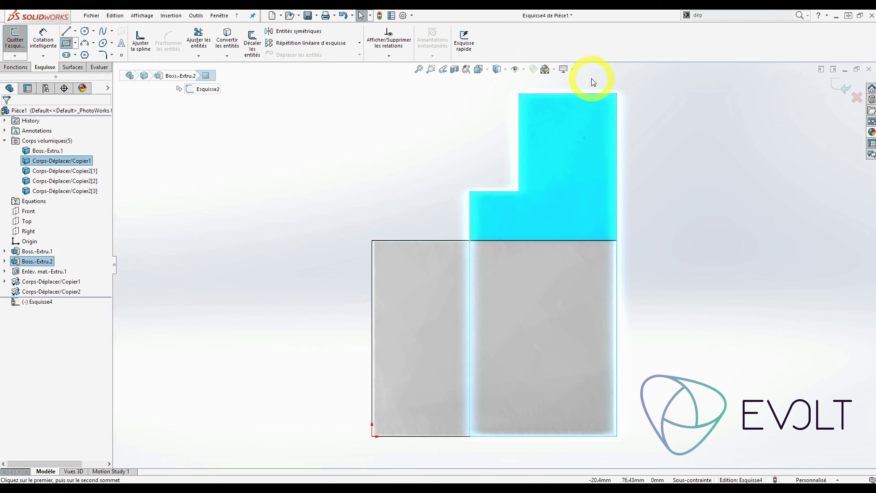
pyautogui.click(616, 93)
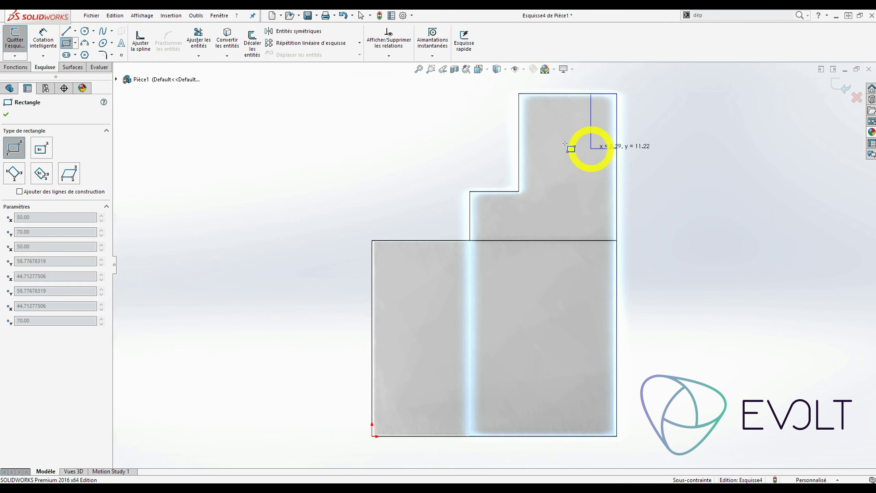
pyautogui.click(590, 149)
# Dimension the corner rectangle to 5 mm wide and 10 mm high.
pyautogui.click(611, 152)
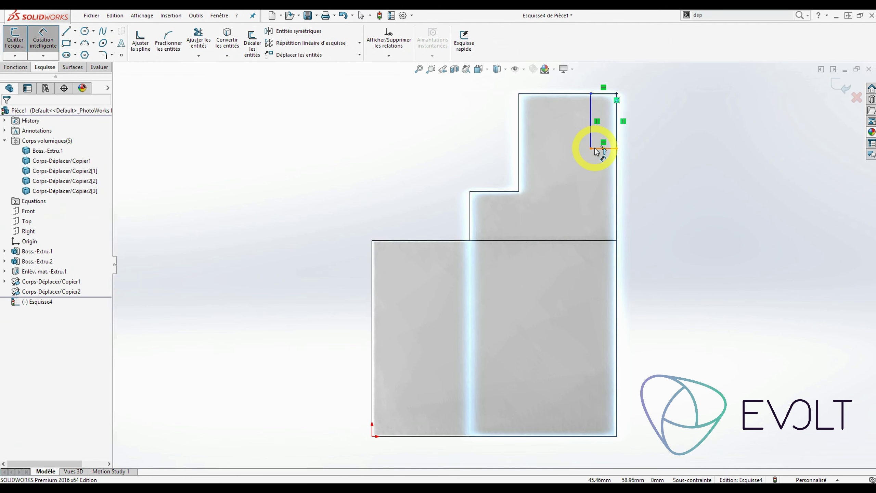
pyautogui.click(718, 197)
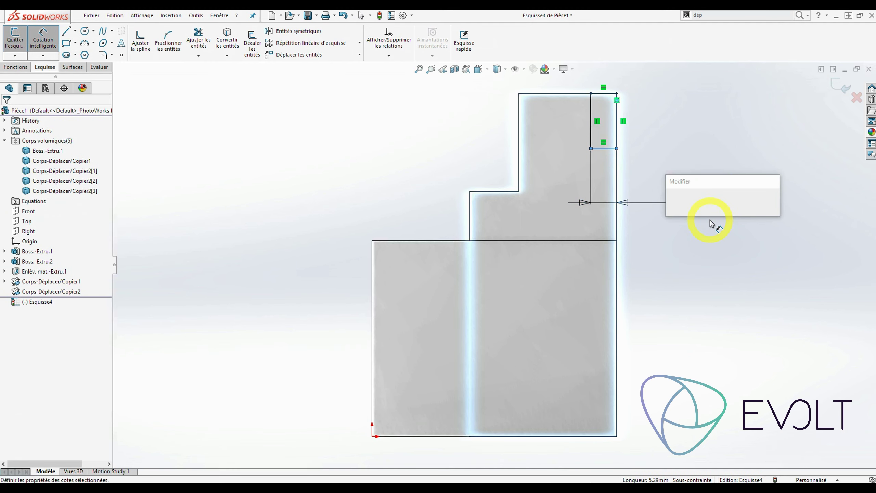
pyautogui.write('5.00mm')
pyautogui.press('Return')
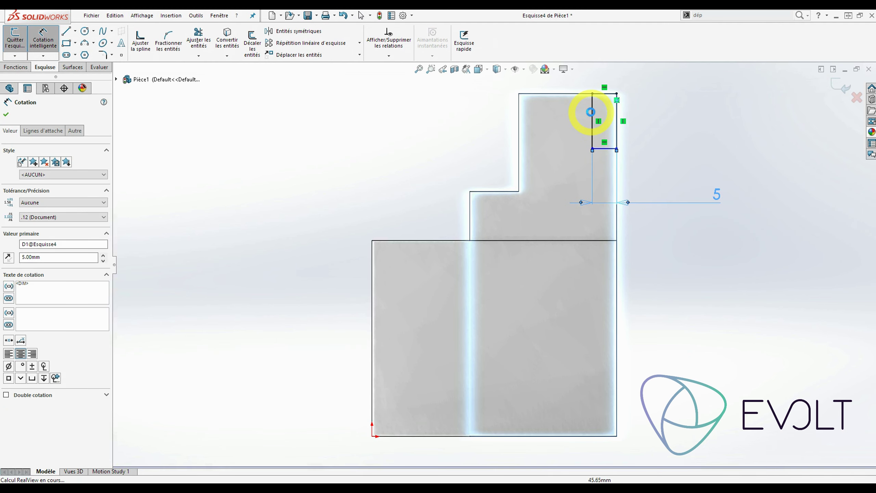
pyautogui.click(686, 122)
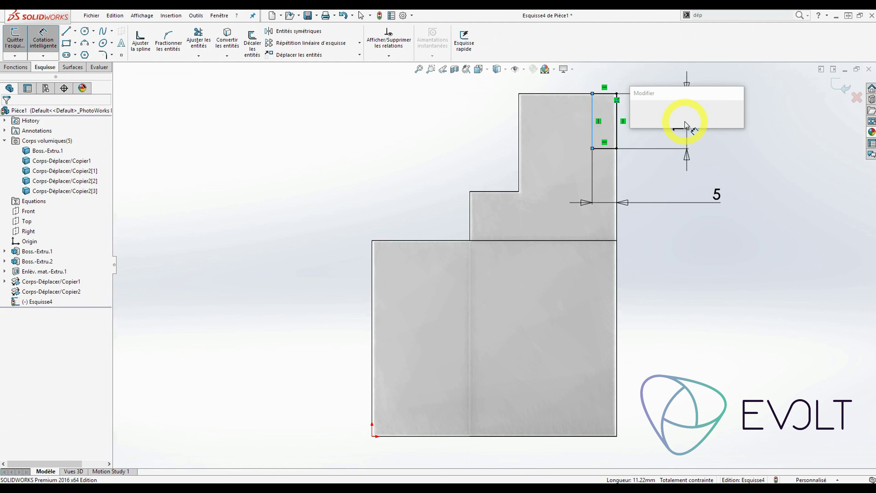
pyautogui.write('10')
pyautogui.press('Return')
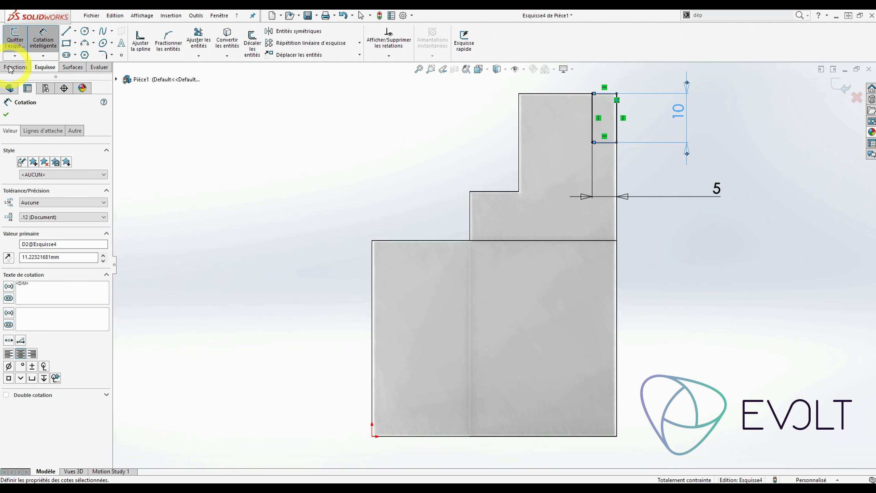
# Start an extruded cut from the rectangle sketch with the end condition A travers tout.
pyautogui.click(15, 67)
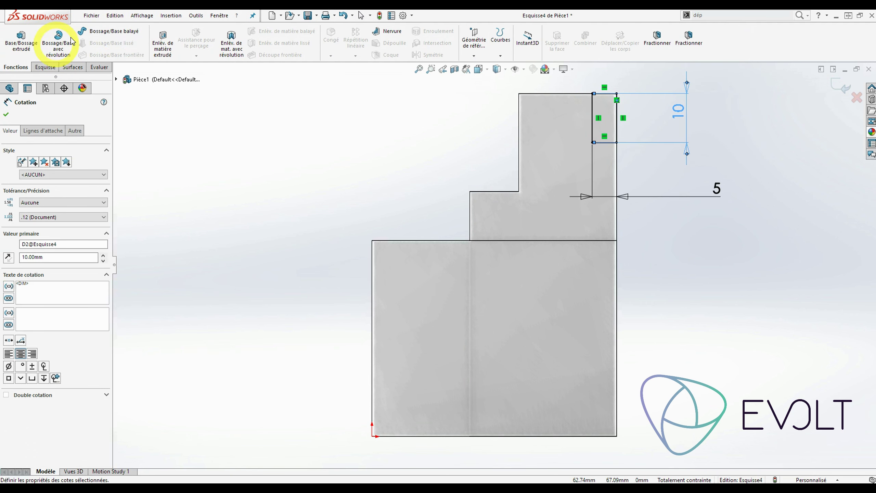
pyautogui.click(161, 38)
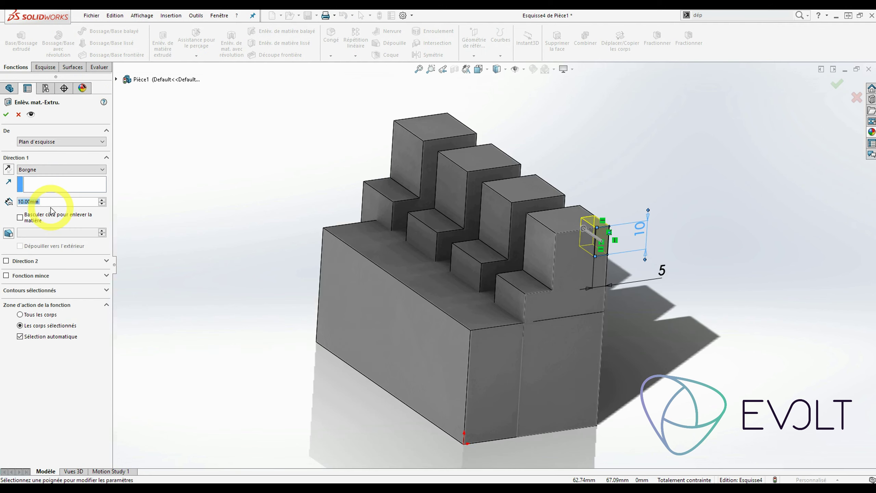
pyautogui.click(58, 169)
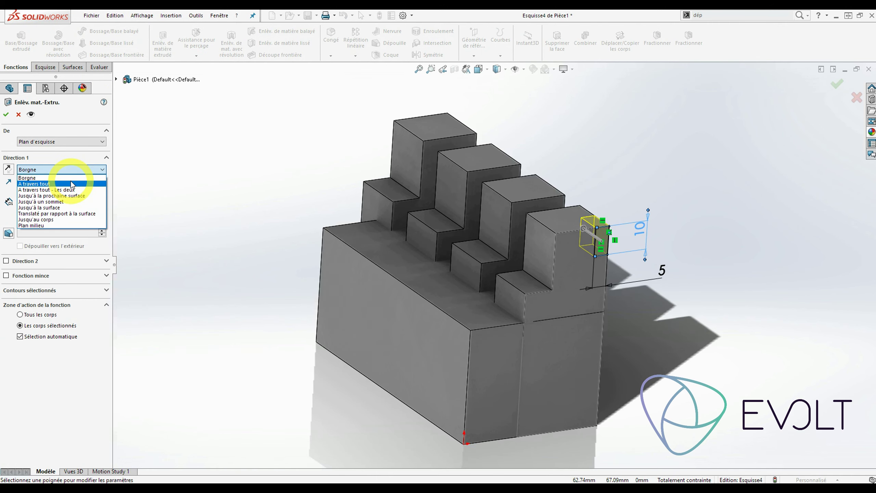
pyautogui.click(88, 180)
# Turn off Sélection automatique for the cut and limit it to the second and fourth stepped bodies from the sketch face.
pyautogui.moveTo(497, 231); pyautogui.dragTo(332, 250, button='middle')
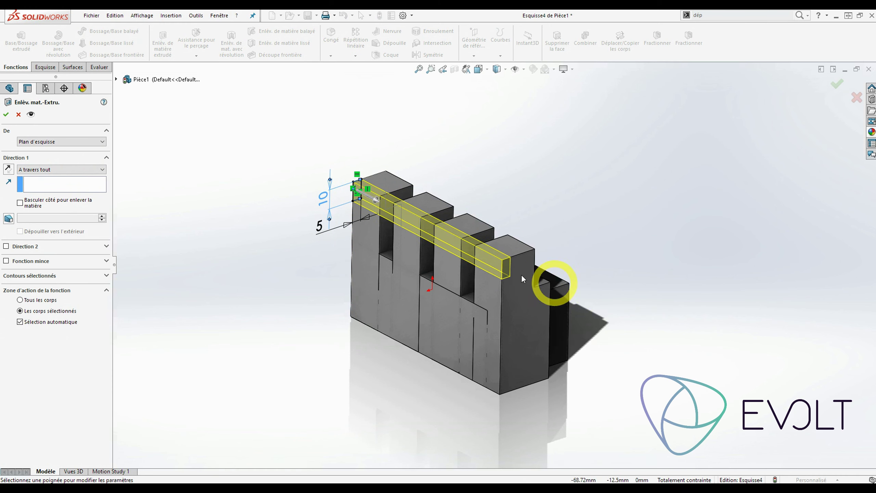
pyautogui.scroll(-5, 440, 237)
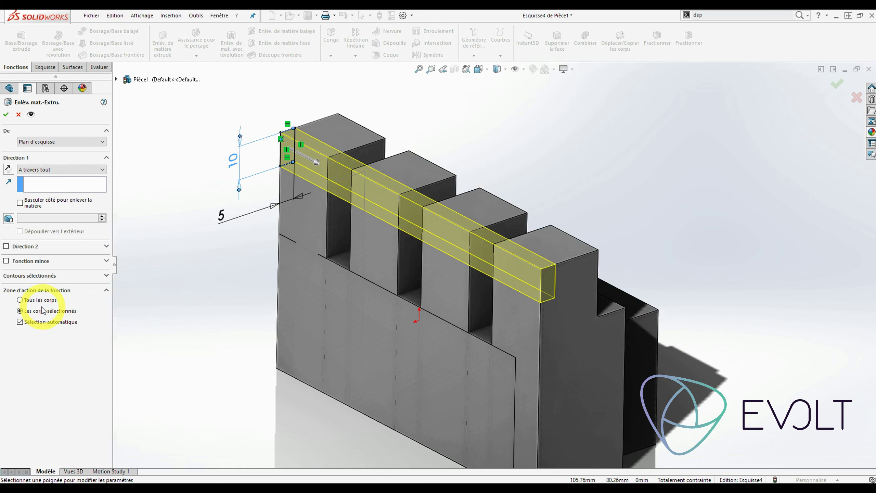
pyautogui.click(19, 322)
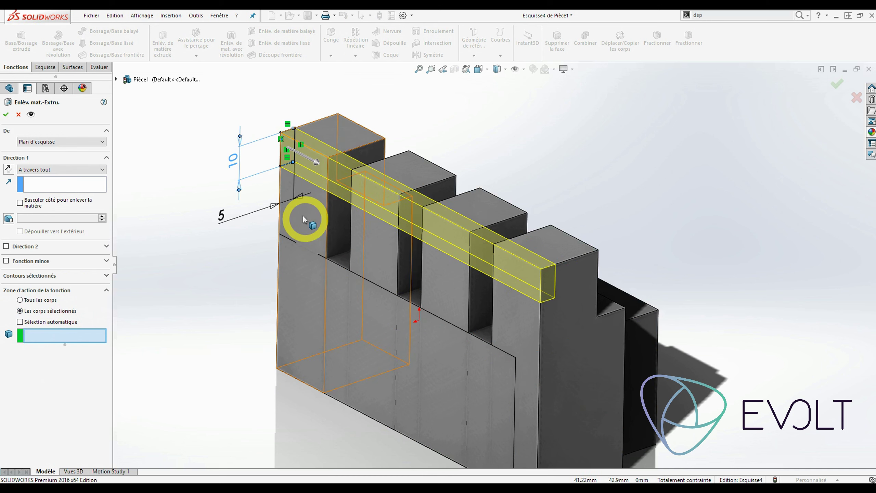
pyautogui.click(370, 250)
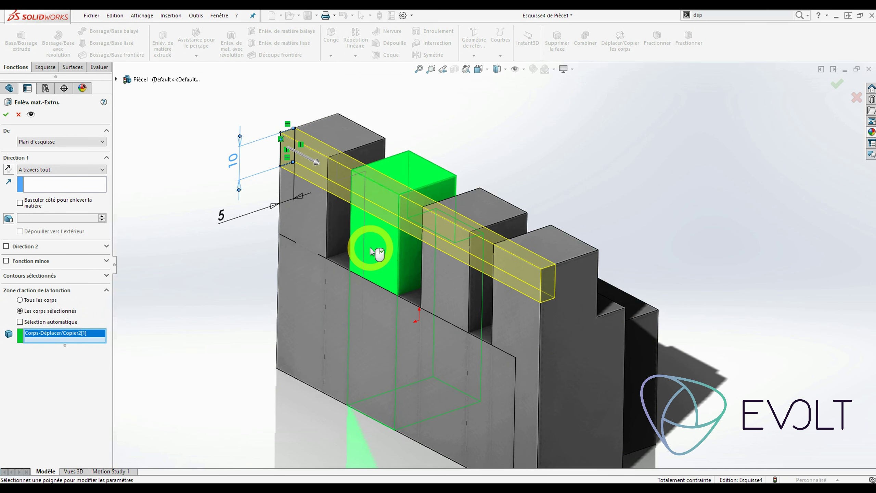
pyautogui.click(514, 325)
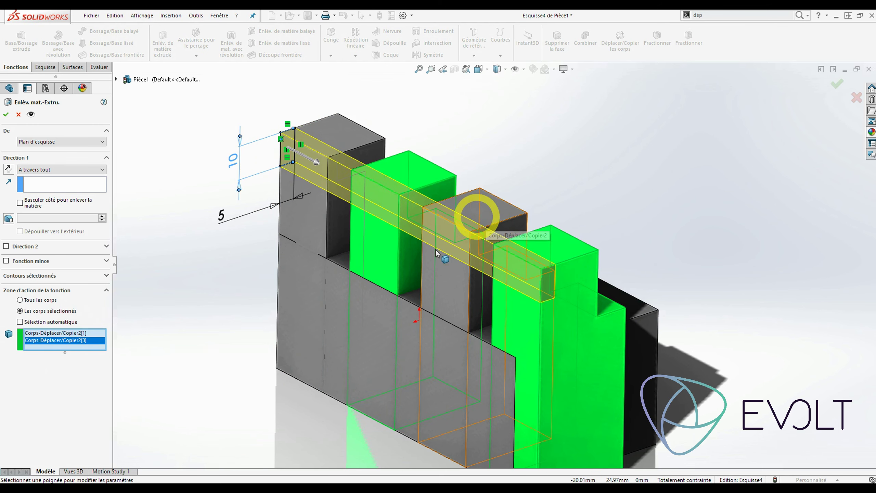
# Inspect the detailed preview of the cut on the two chosen bodies and apply the extruded cut.
pyautogui.click(34, 118)
pyautogui.moveTo(421, 171); pyautogui.dragTo(338, 273, button='middle')
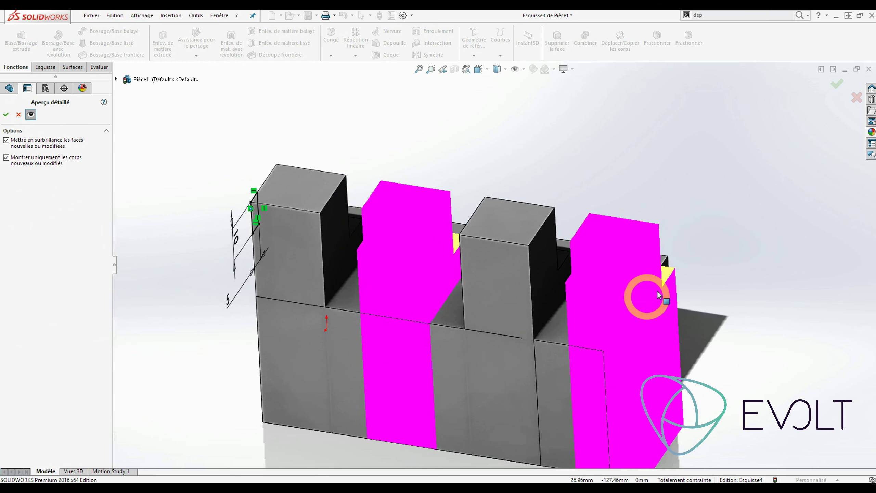
pyautogui.click(6, 115)
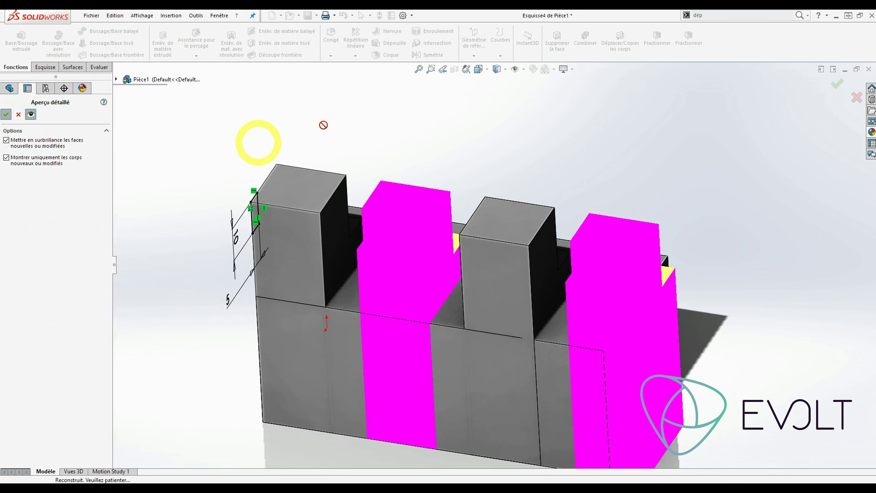
pyautogui.moveTo(375, 95); pyautogui.dragTo(243, 132, button='middle')
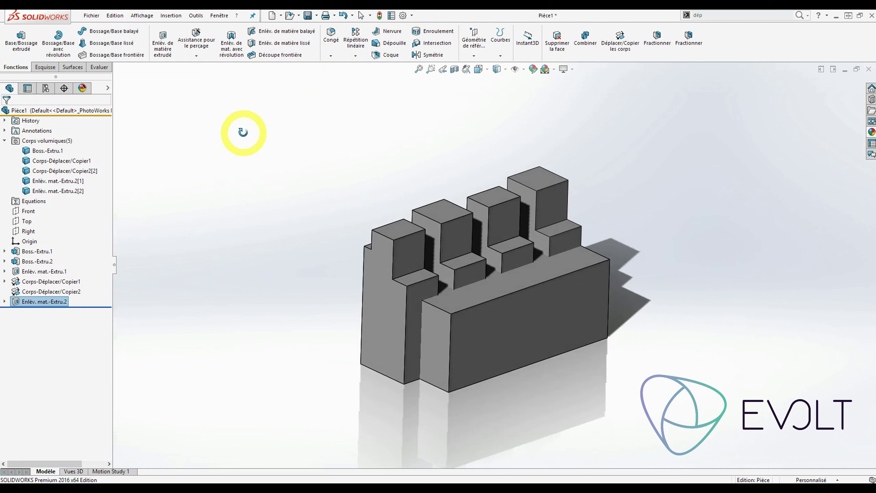
pyautogui.scroll(-1, 426, 309)
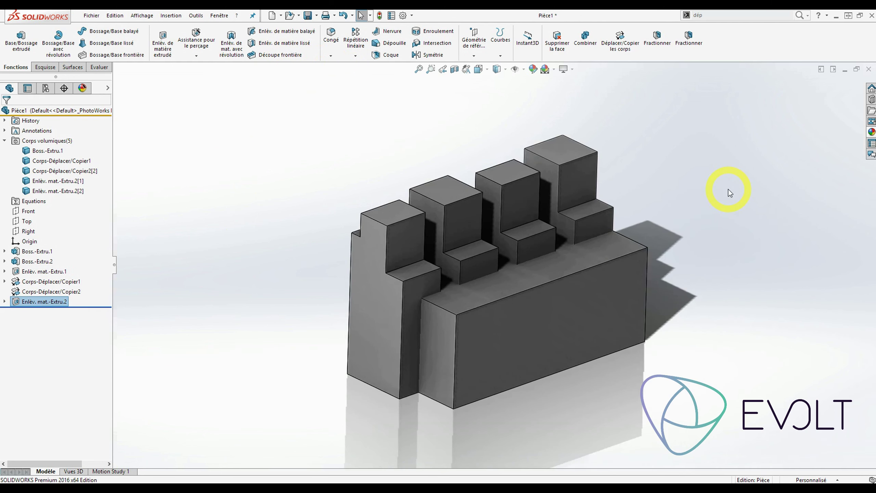